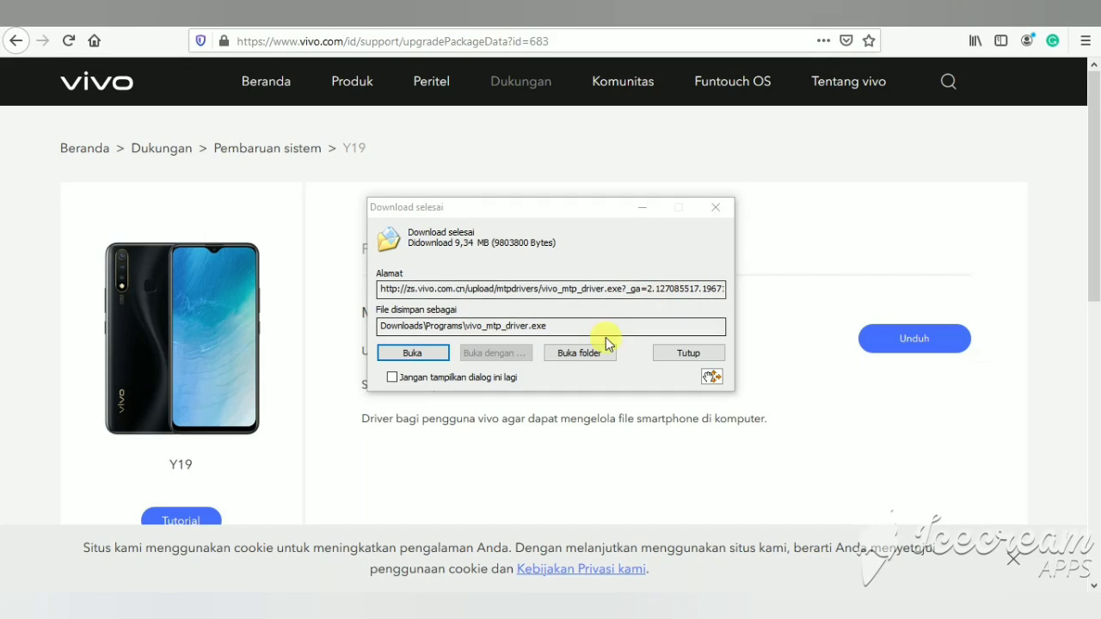
# Open the finished download's folder in File Explorer and run vivo_mtp_driver as administrator
pyautogui.click(590, 354)
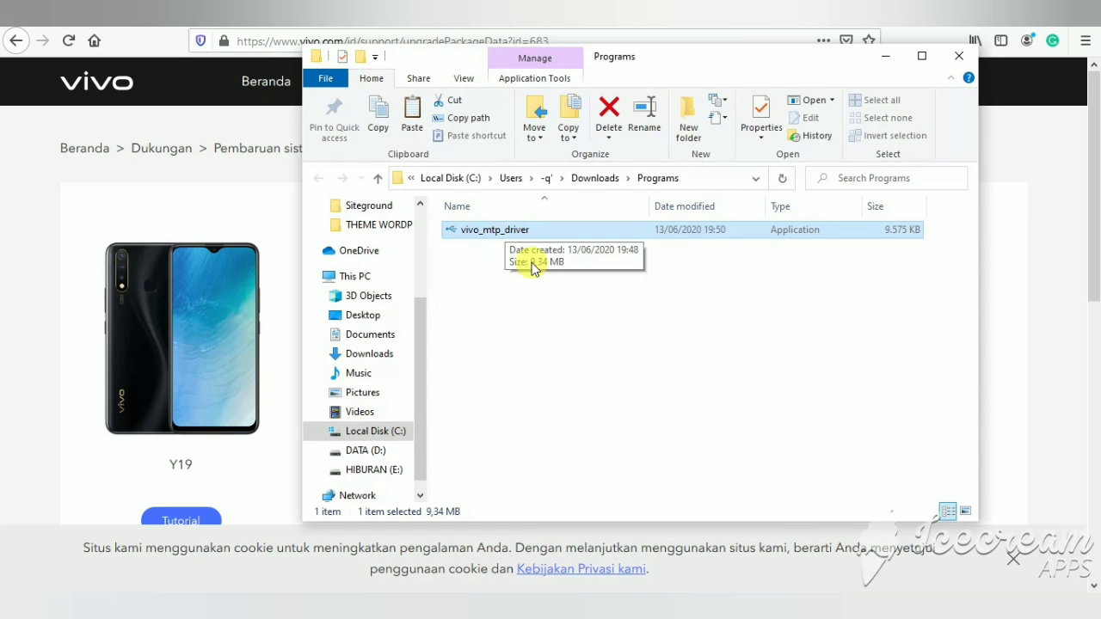
pyautogui.doubleClick(497, 231)
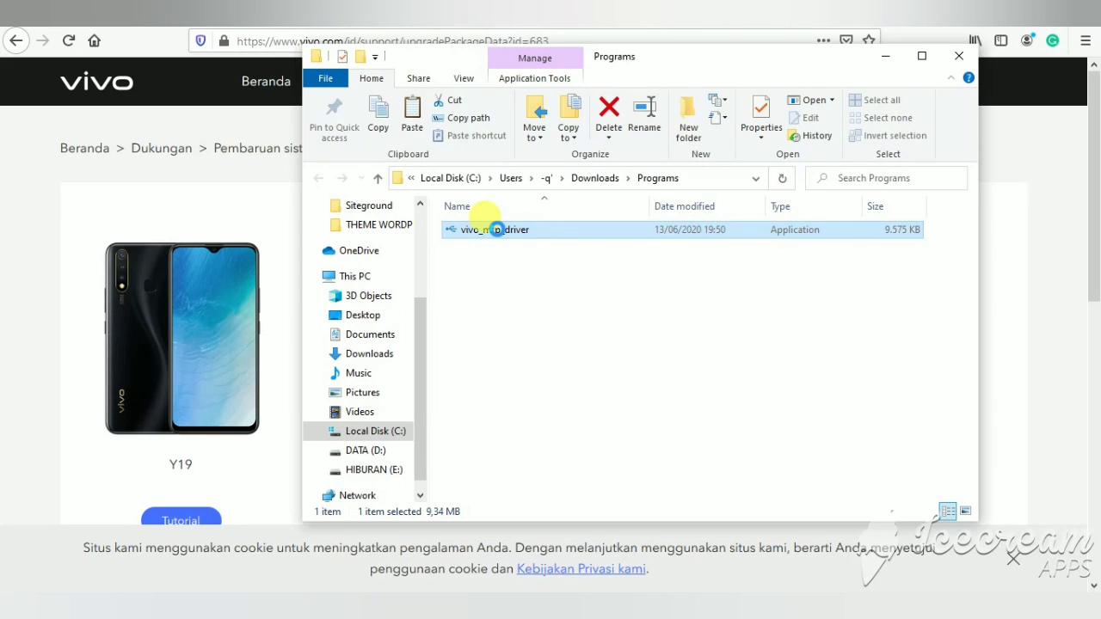
pyautogui.rightClick(497, 230)
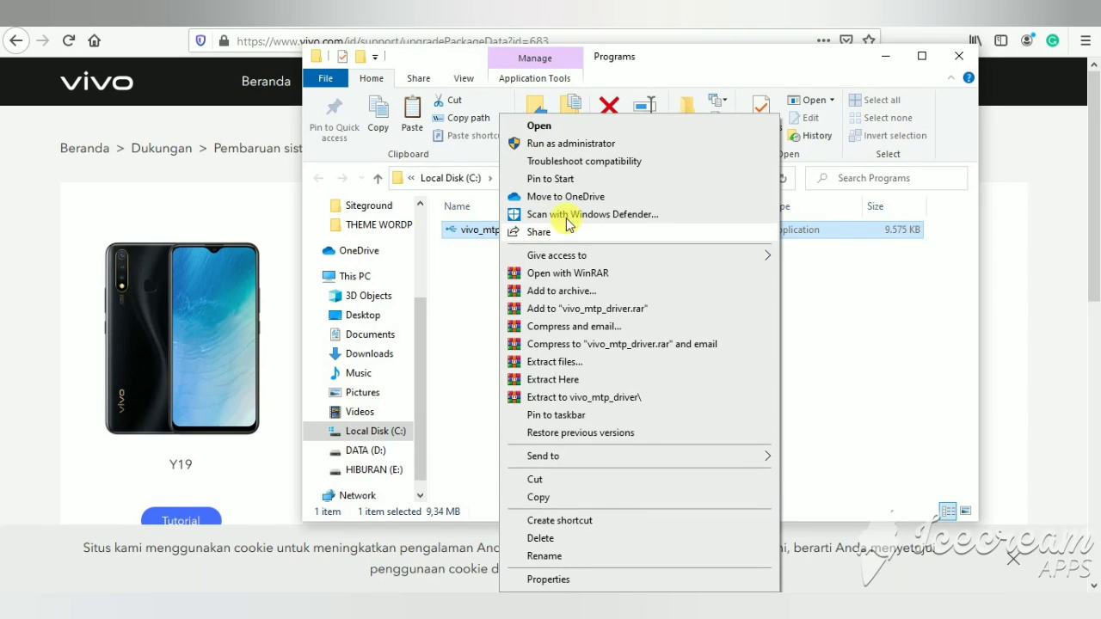
pyautogui.click(561, 145)
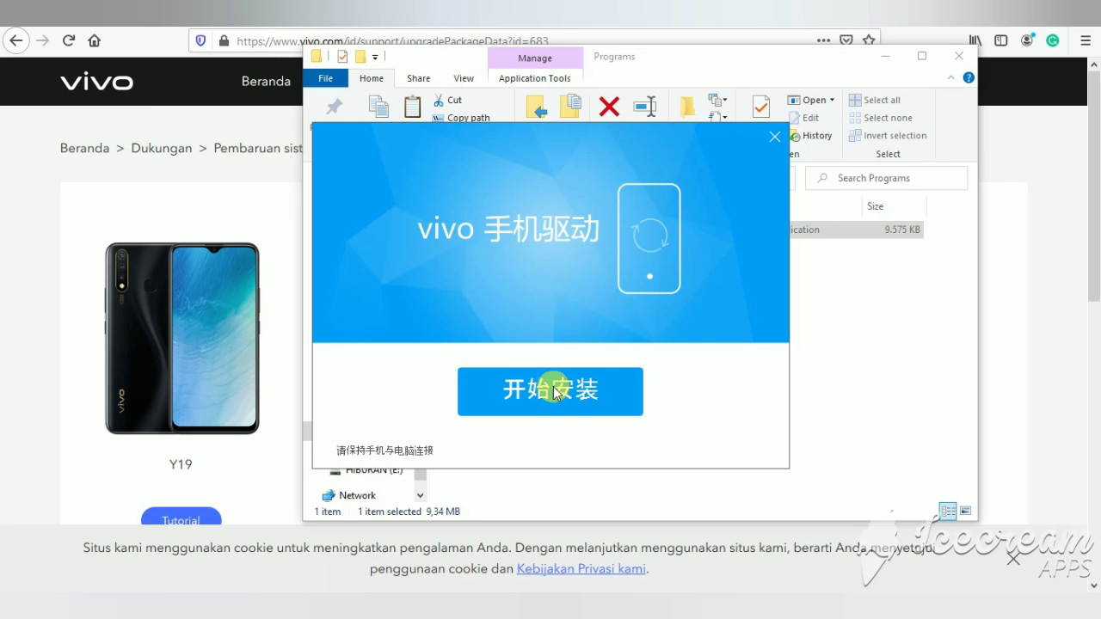
# Maximize the Programs folder window, then install the vivo phone driver and close its installer once finished
pyautogui.click(923, 55)
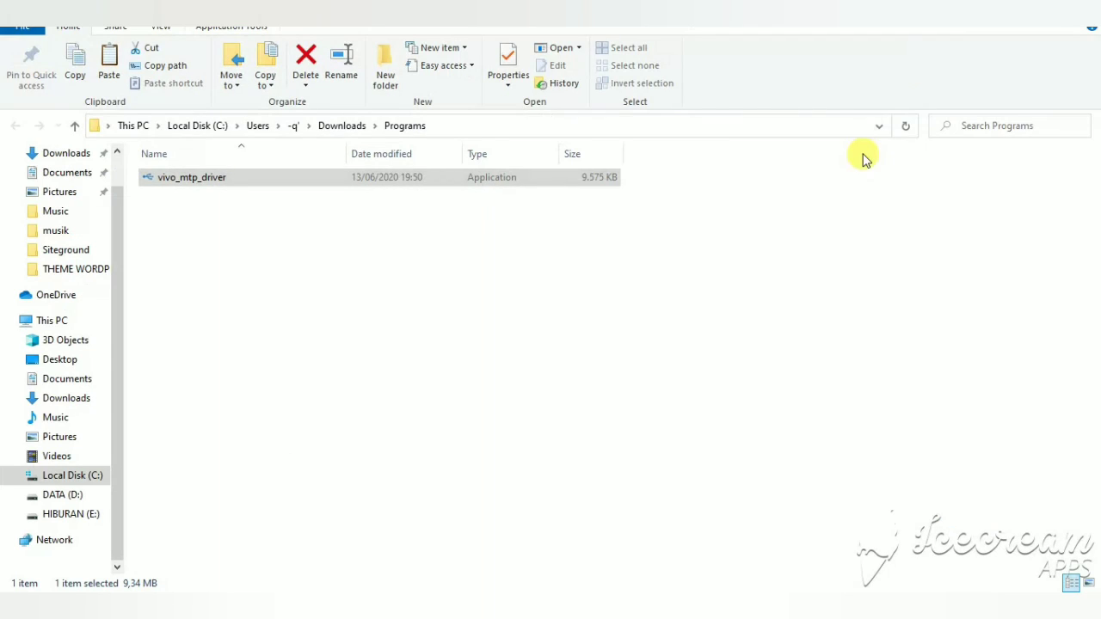
pyautogui.hotkey('alt', 'Tab')
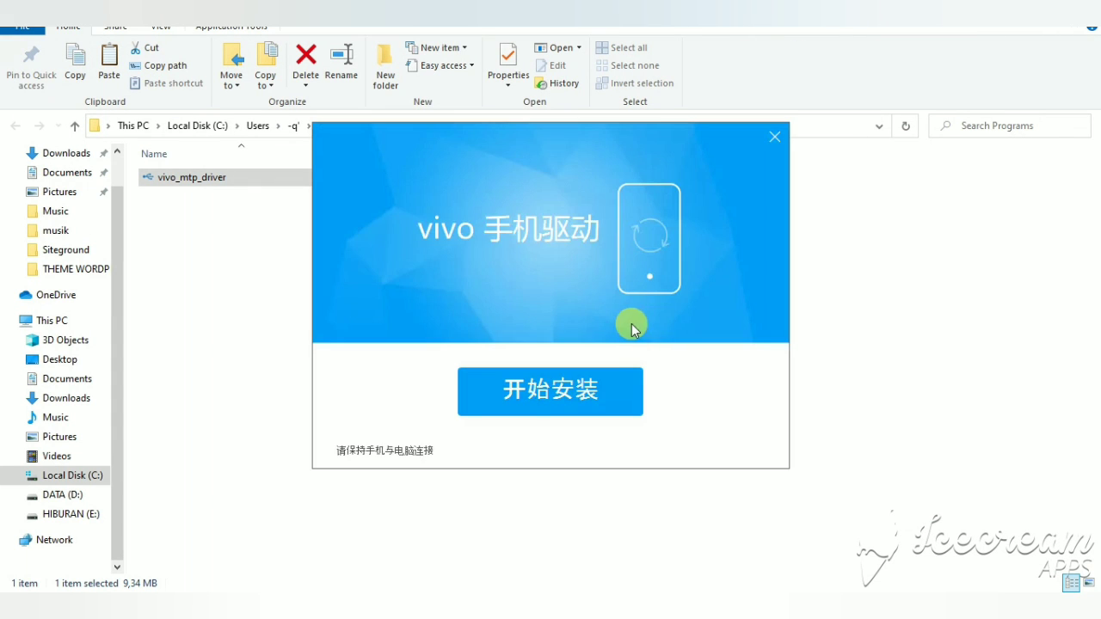
pyautogui.click(592, 389)
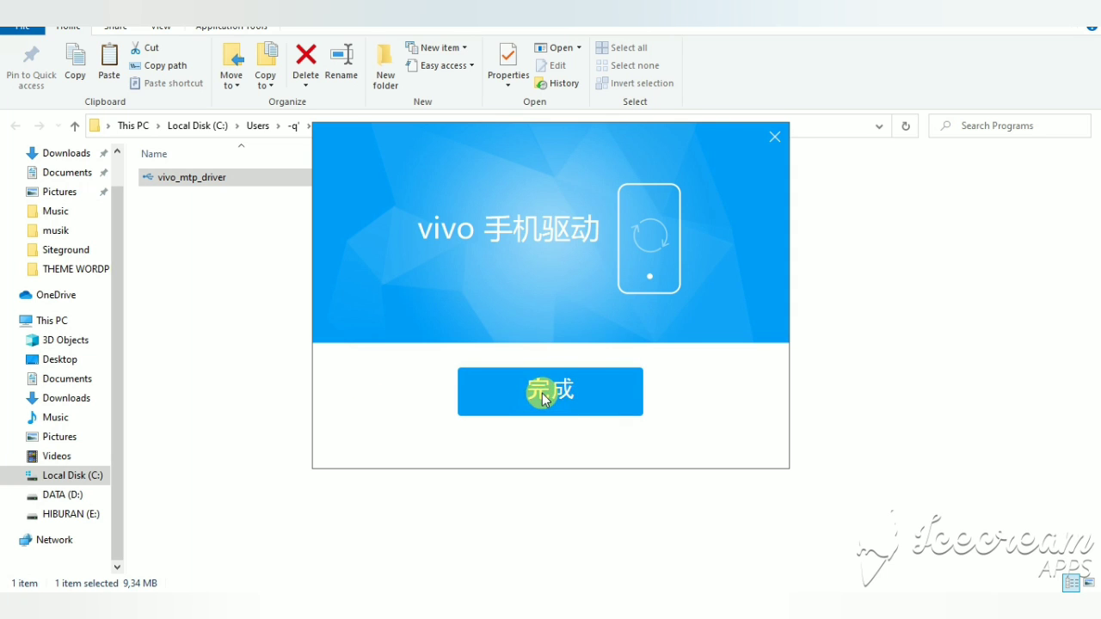
pyautogui.click(545, 394)
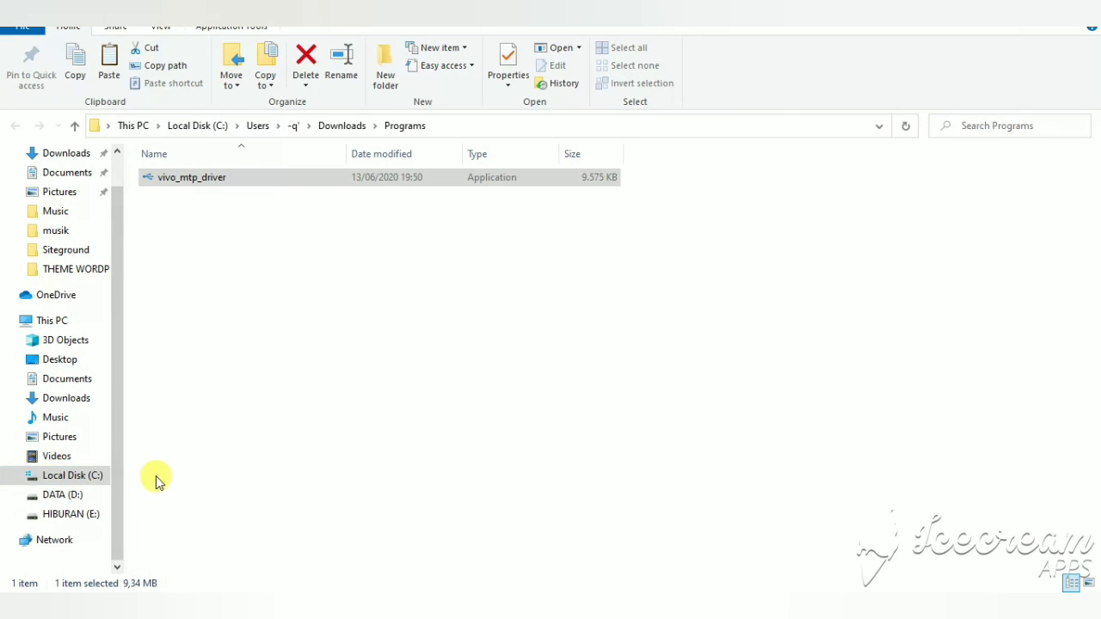
# Look through Program Files on Local Disk (C:), including its Common Files subfolder, for the installed driver's folder
pyautogui.click(90, 479)
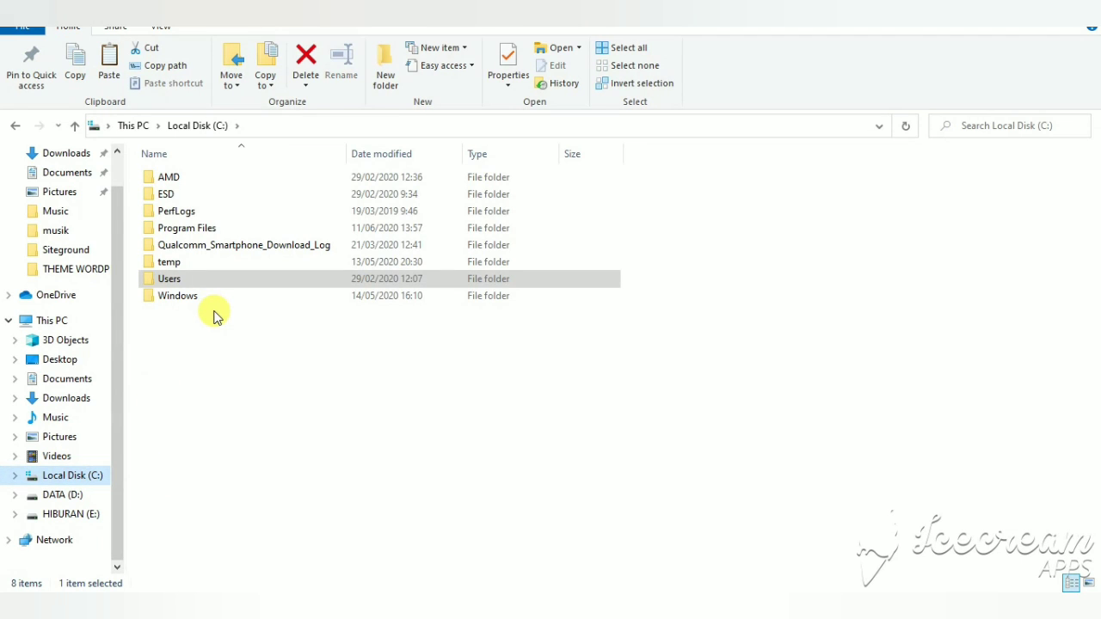
pyautogui.doubleClick(179, 231)
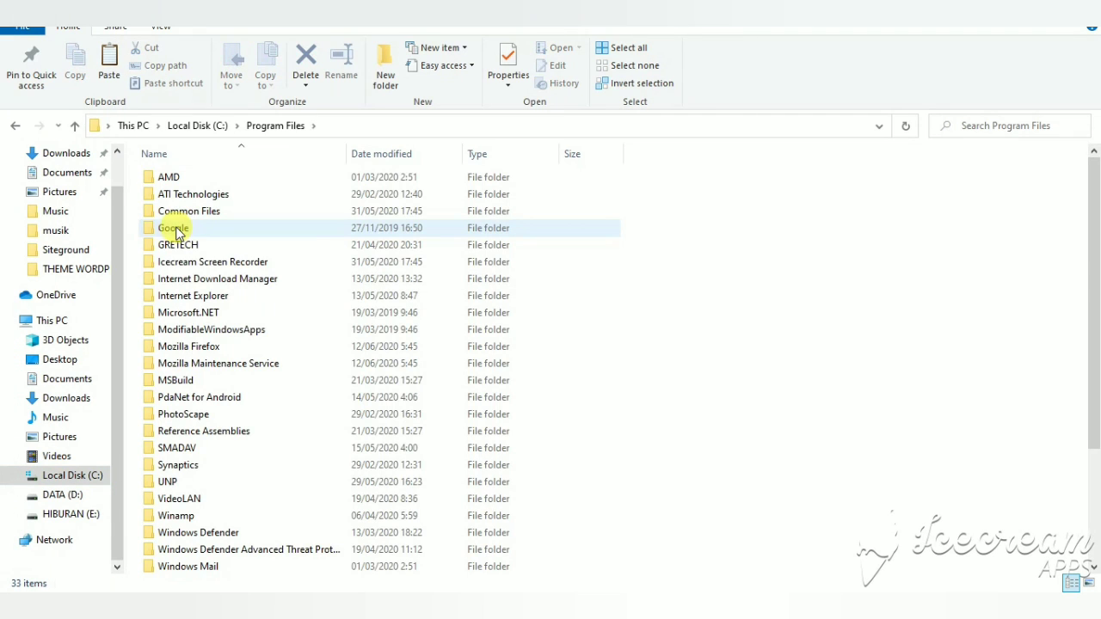
pyautogui.scroll(-2, 186, 381)
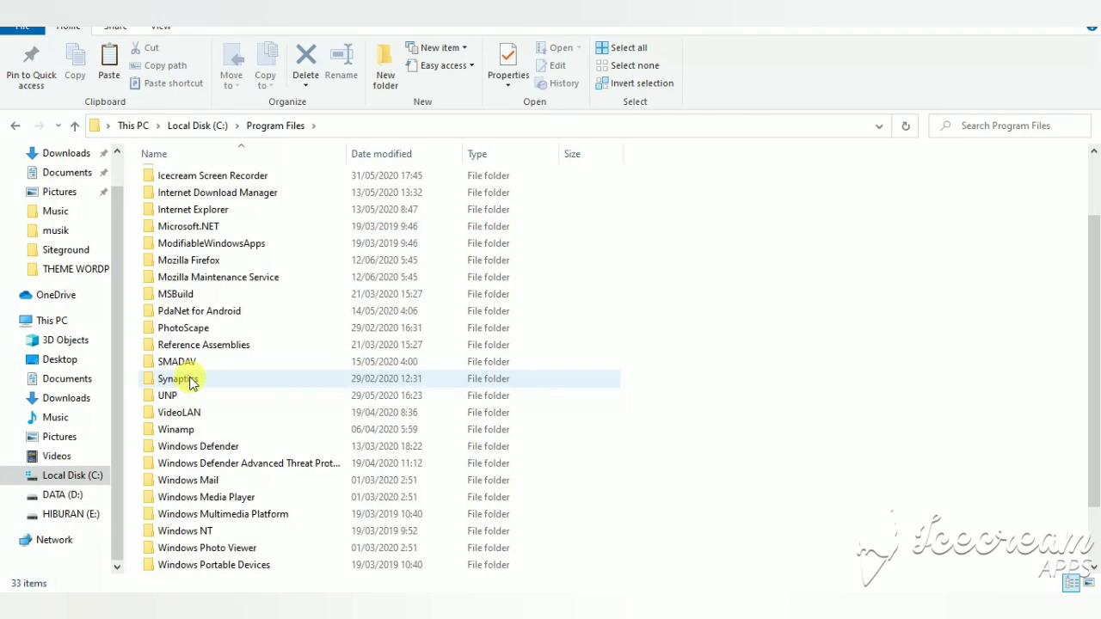
pyautogui.scroll(-2, 191, 383)
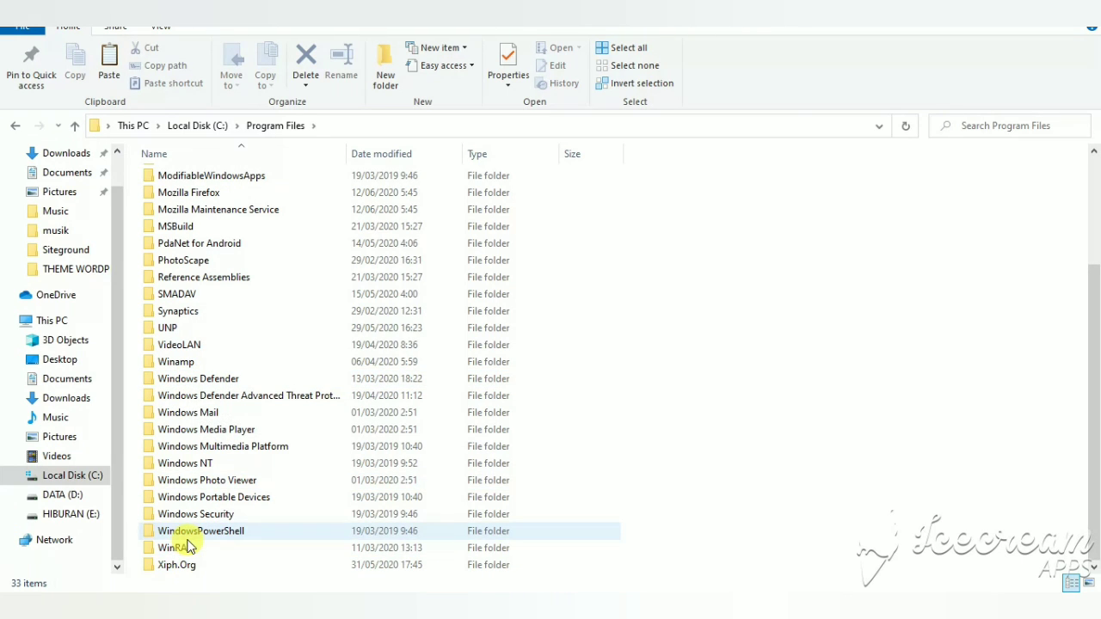
pyautogui.scroll(2, 189, 547)
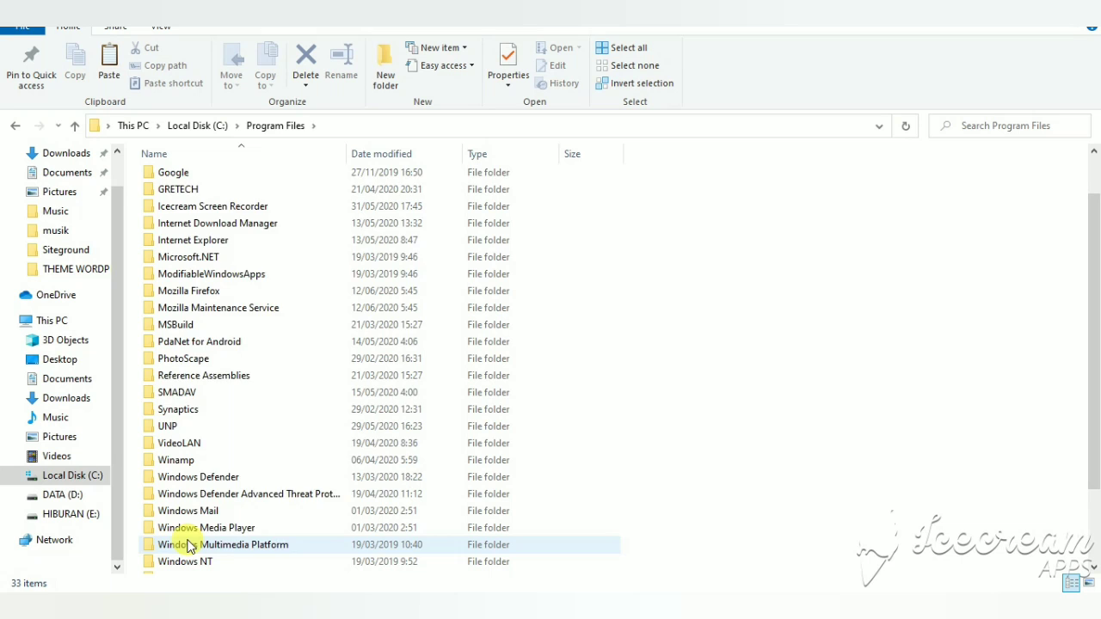
pyautogui.scroll(1, 189, 547)
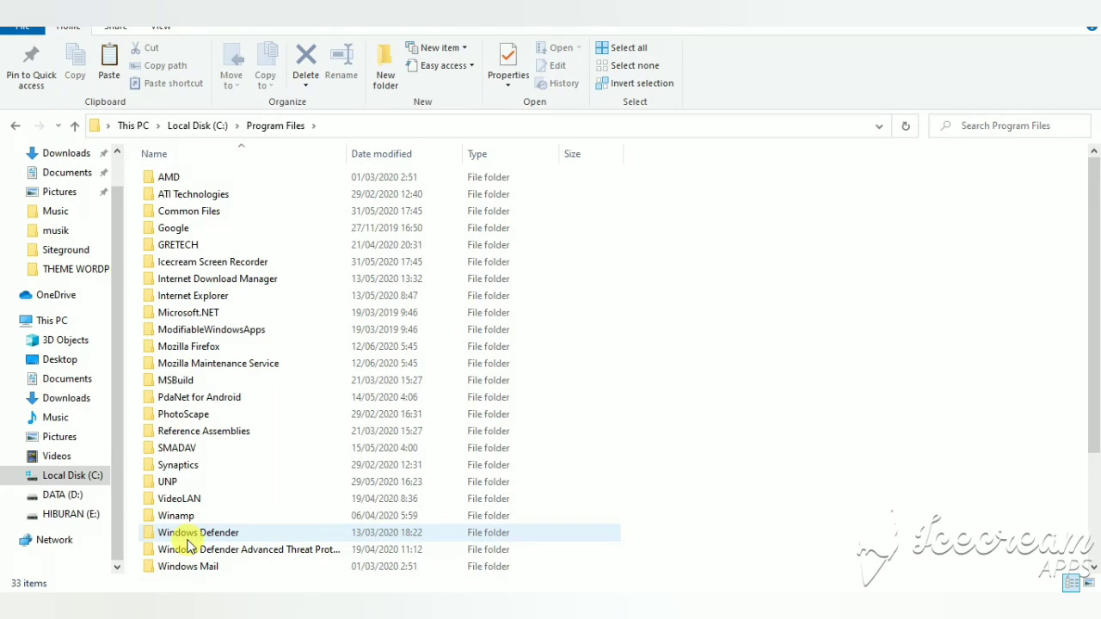
pyautogui.doubleClick(178, 211)
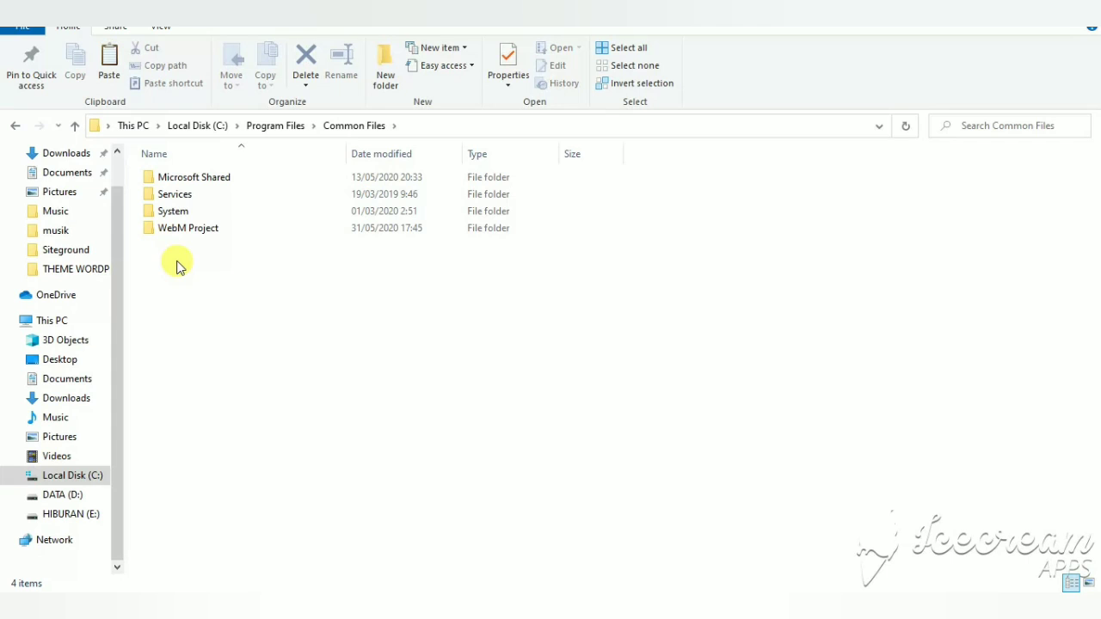
pyautogui.click(75, 126)
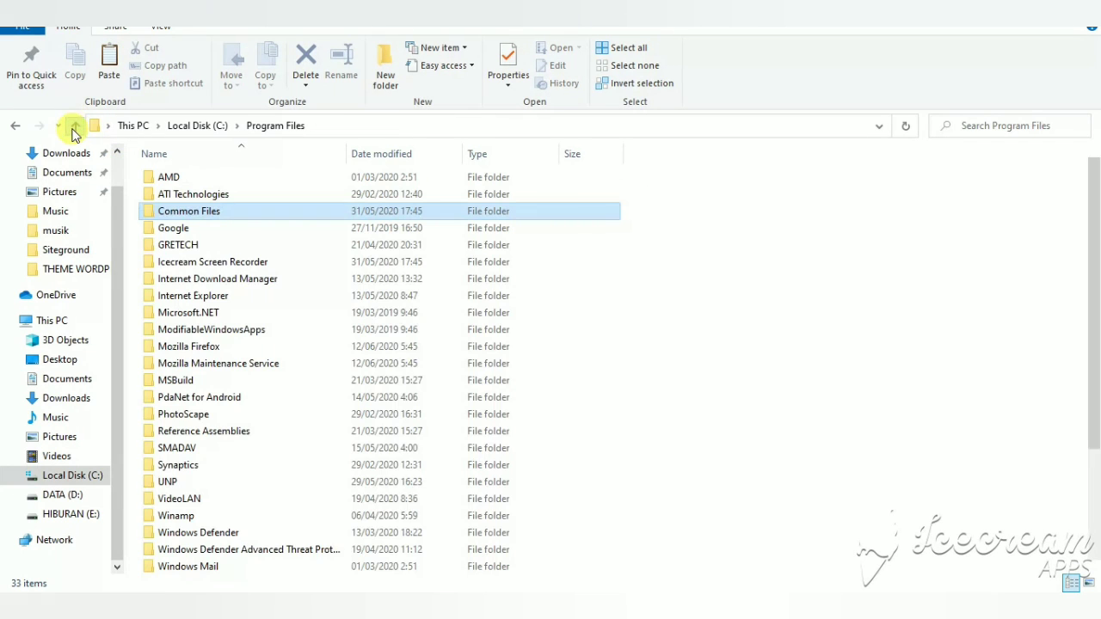
pyautogui.scroll(-3, 209, 344)
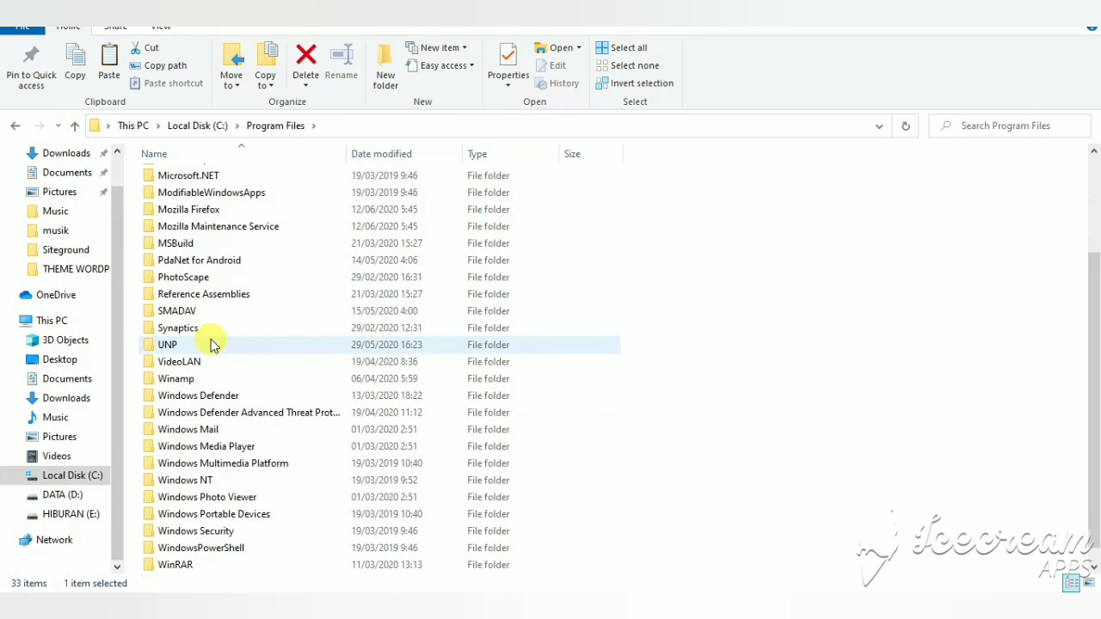
pyautogui.scroll(-1, 213, 344)
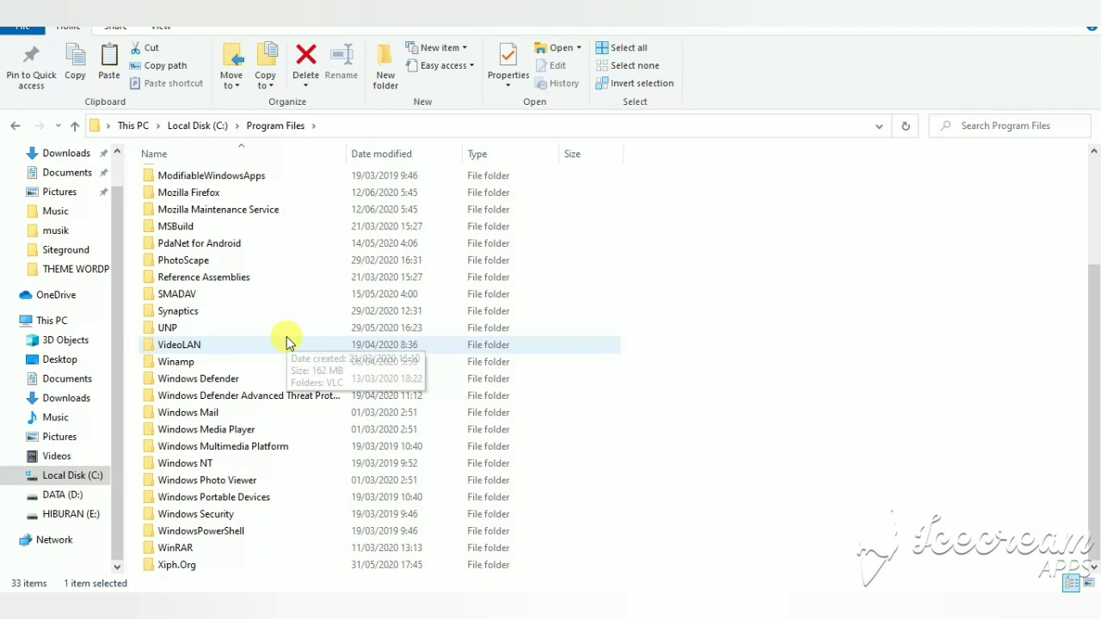
pyautogui.scroll(1, 286, 342)
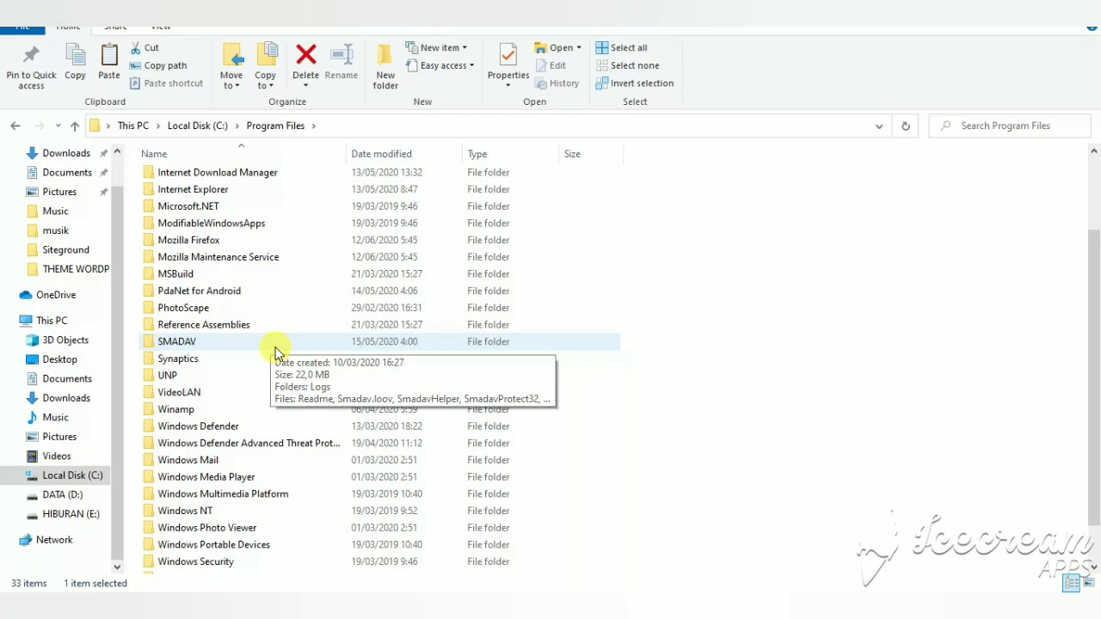
pyautogui.scroll(2, 277, 353)
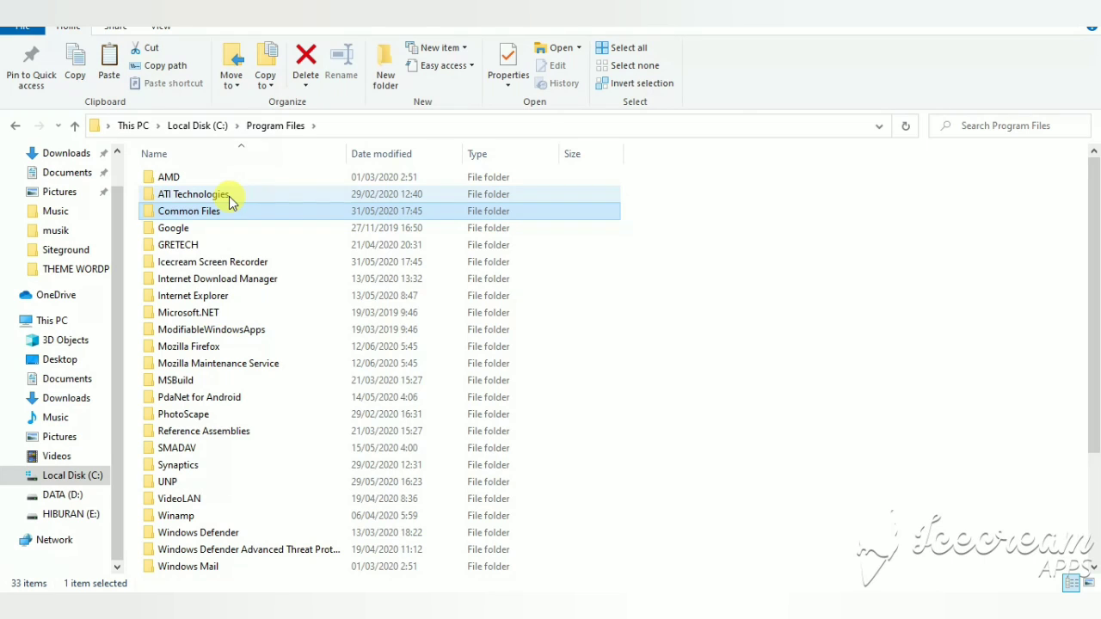
# Look through the whole Windows folder on Local Disk (C:) for the installed driver's files
pyautogui.click(77, 127)
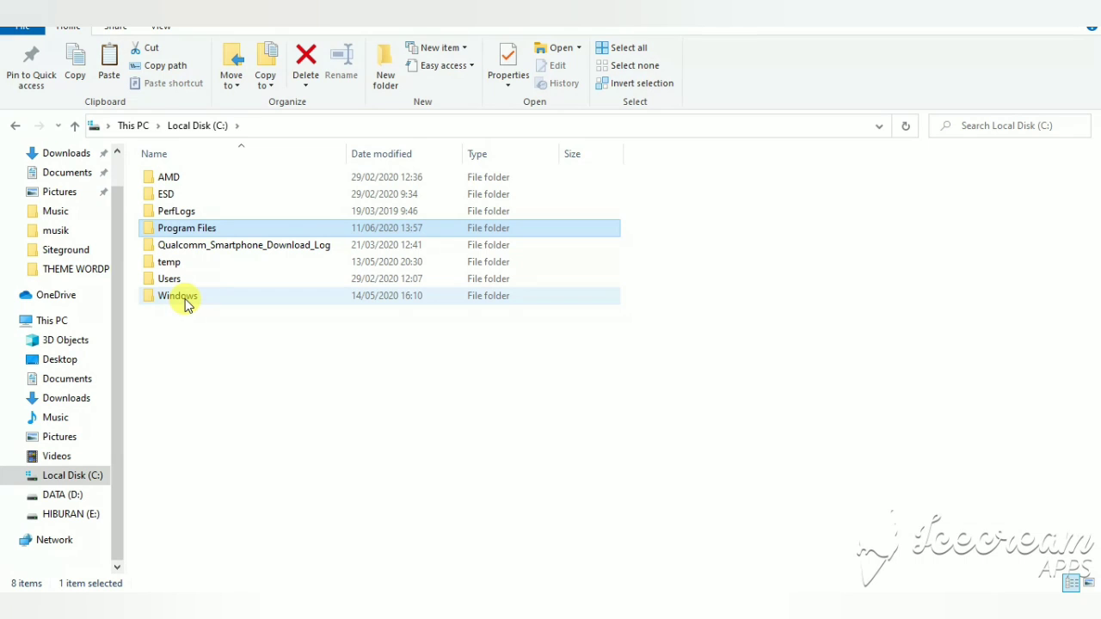
pyautogui.doubleClick(184, 299)
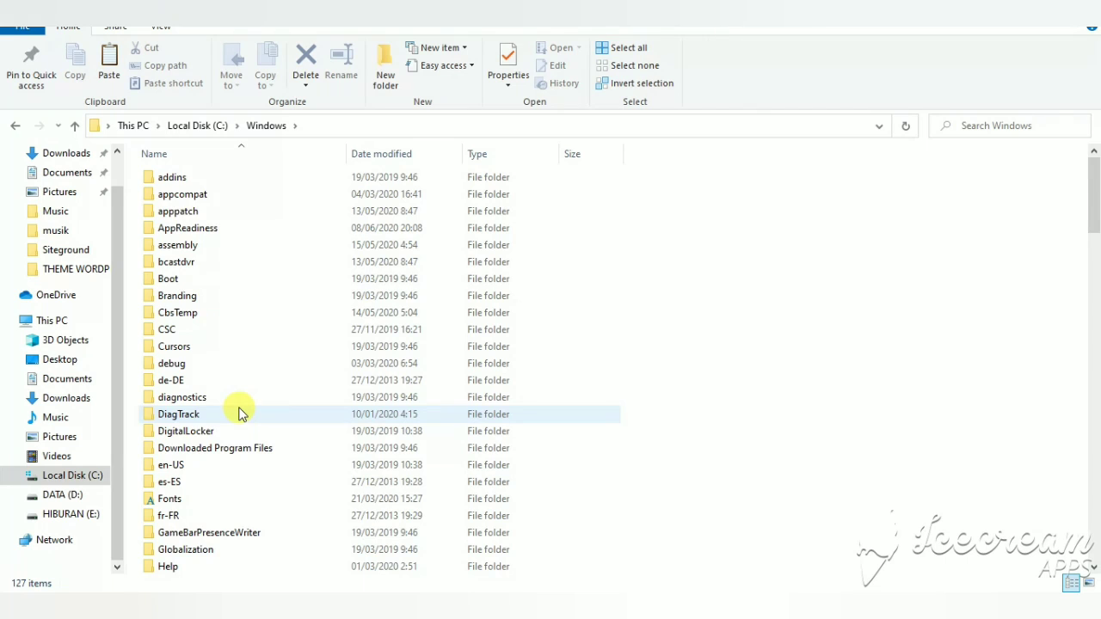
pyautogui.scroll(-2, 240, 413)
pyautogui.scroll(-6, 239, 414)
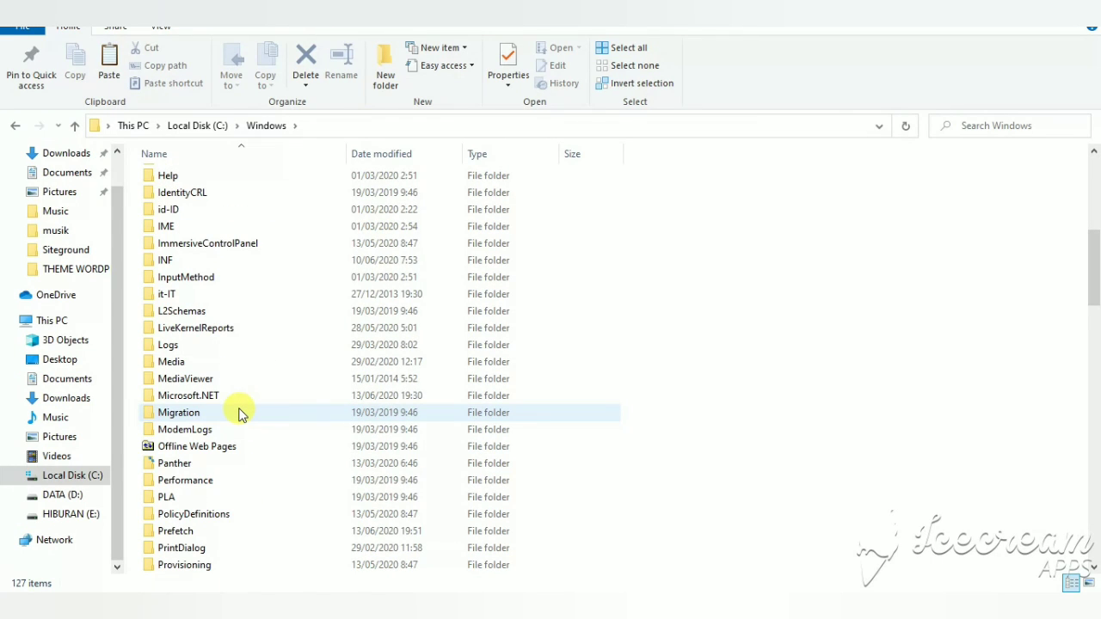
pyautogui.scroll(-2, 239, 413)
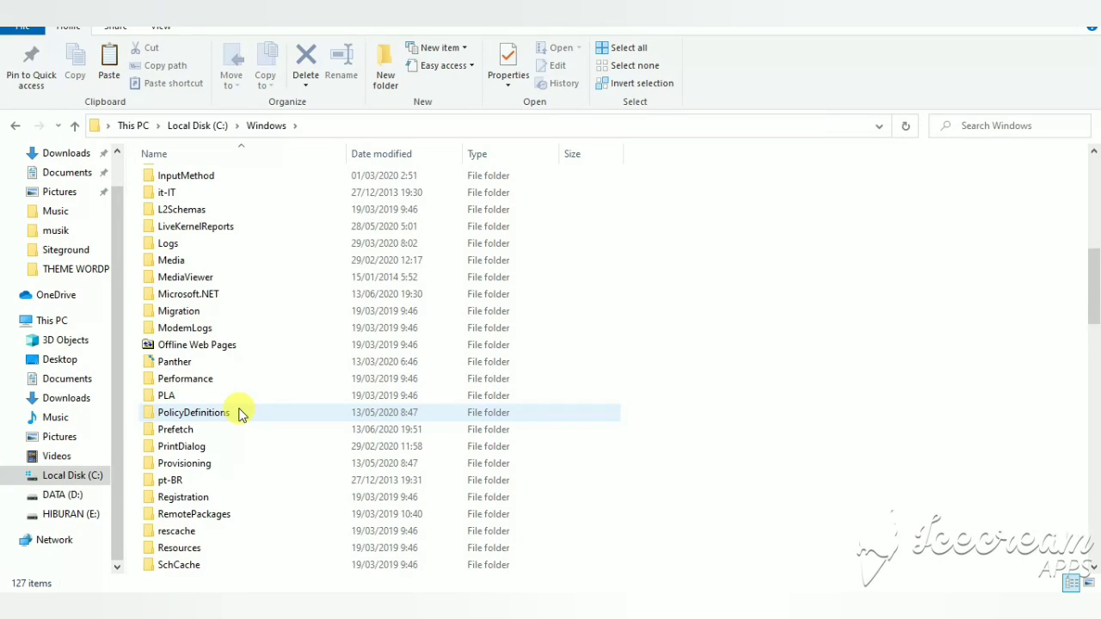
pyautogui.scroll(-9, 239, 414)
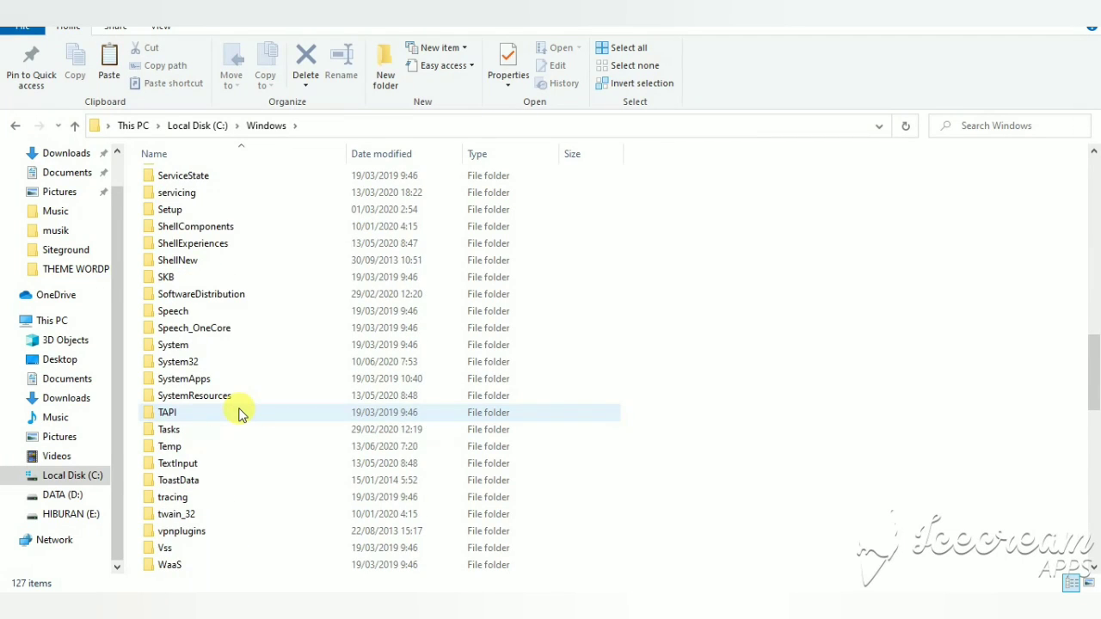
pyautogui.scroll(-3, 239, 414)
pyautogui.scroll(-2, 240, 413)
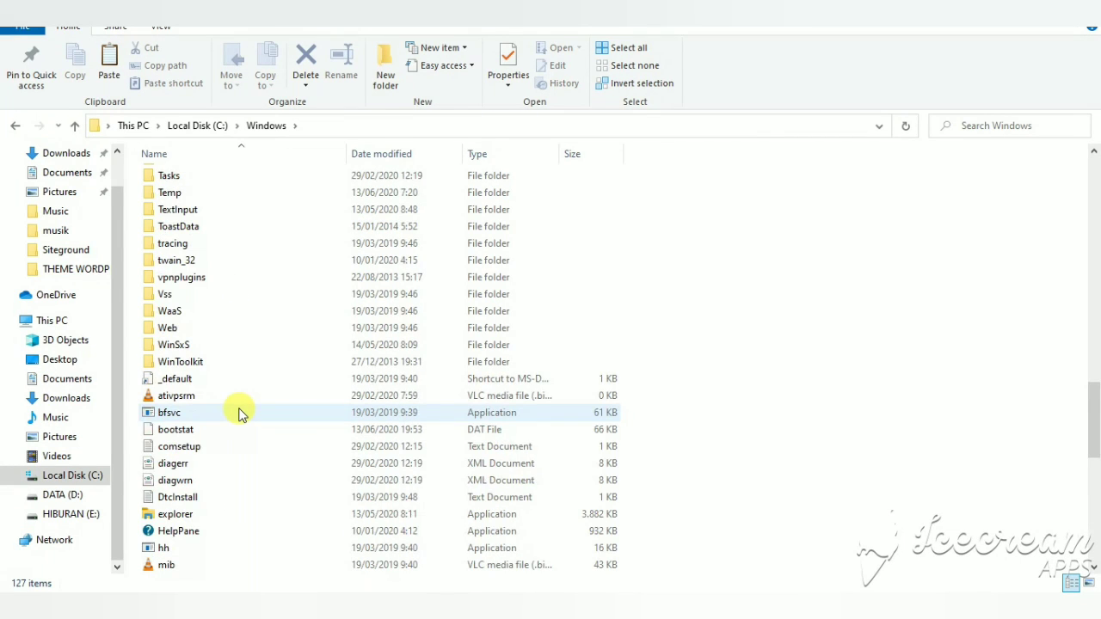
pyautogui.scroll(-4, 240, 413)
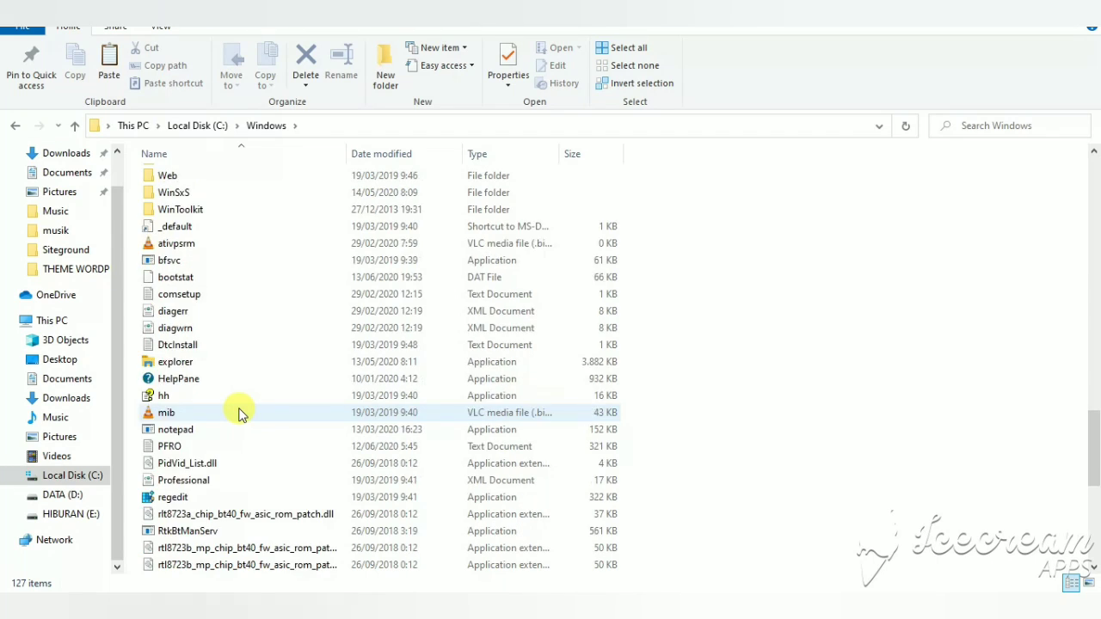
pyautogui.scroll(-1, 240, 413)
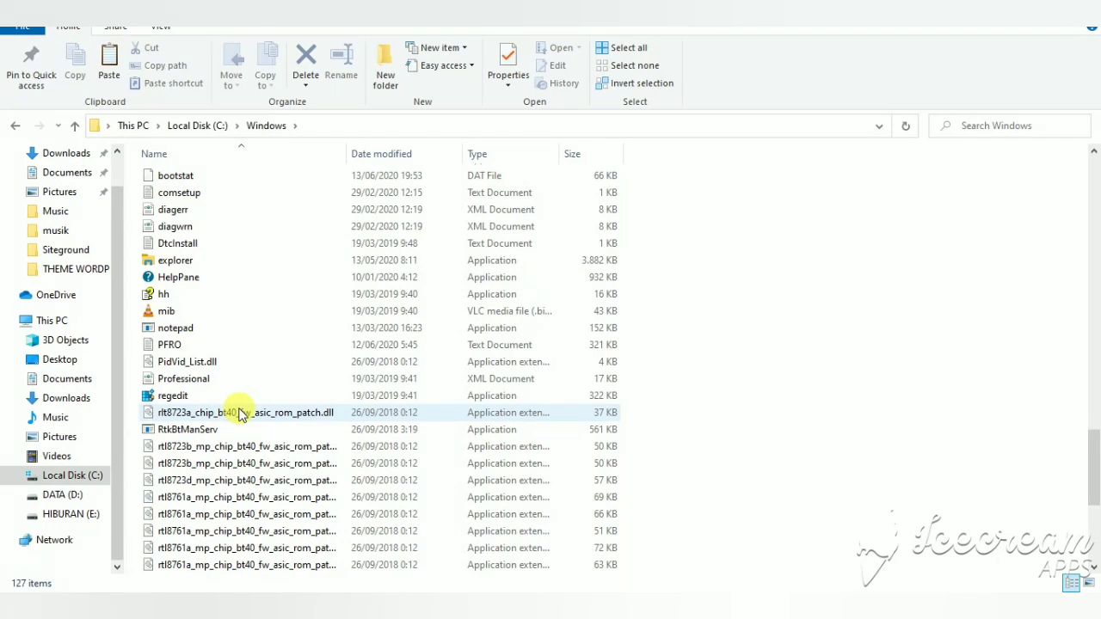
pyautogui.scroll(-5, 239, 413)
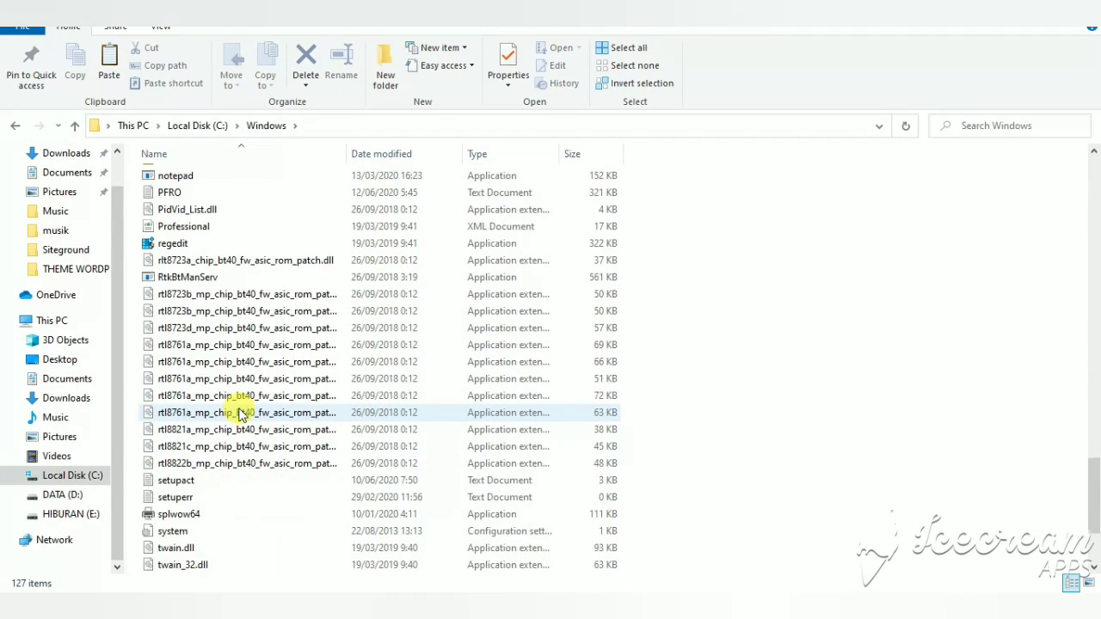
pyautogui.scroll(-1, 240, 414)
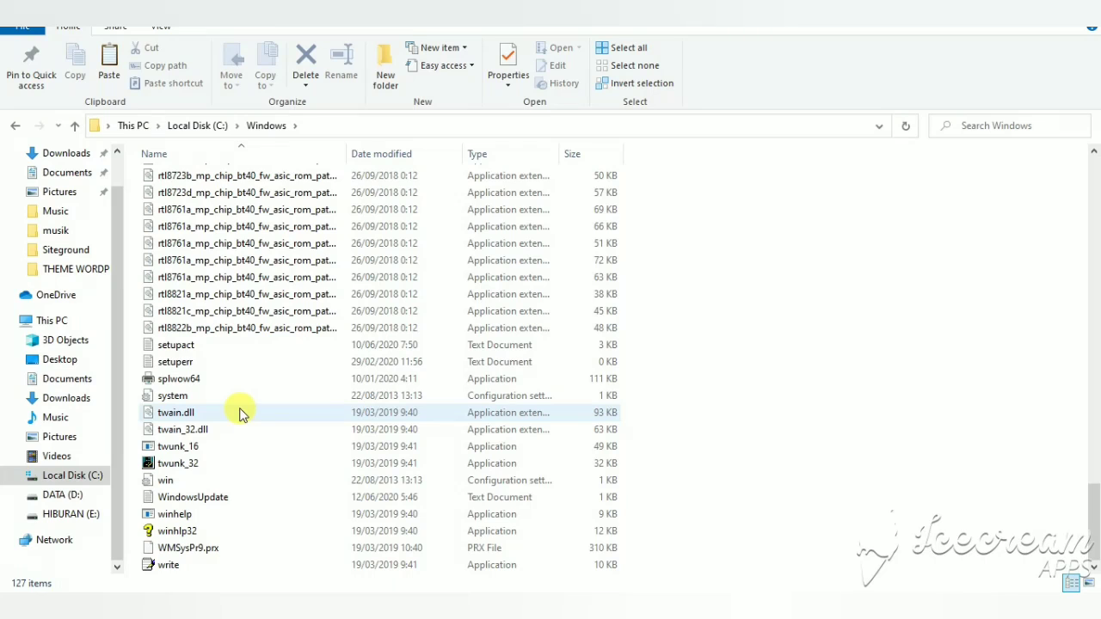
pyautogui.scroll(9, 240, 414)
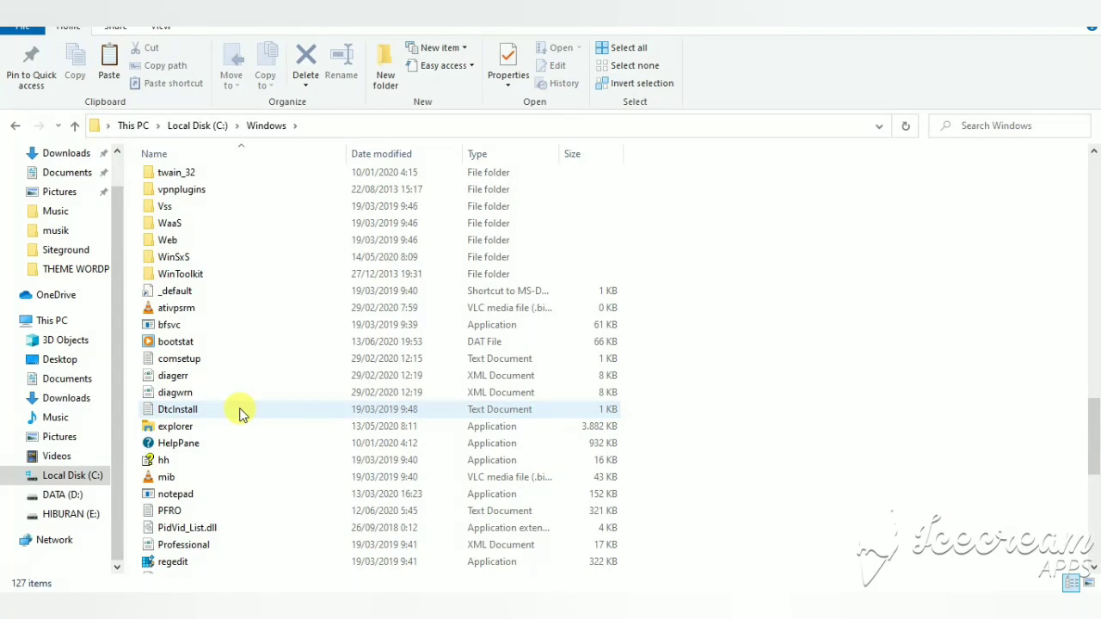
pyautogui.scroll(2, 240, 414)
pyautogui.scroll(1, 240, 413)
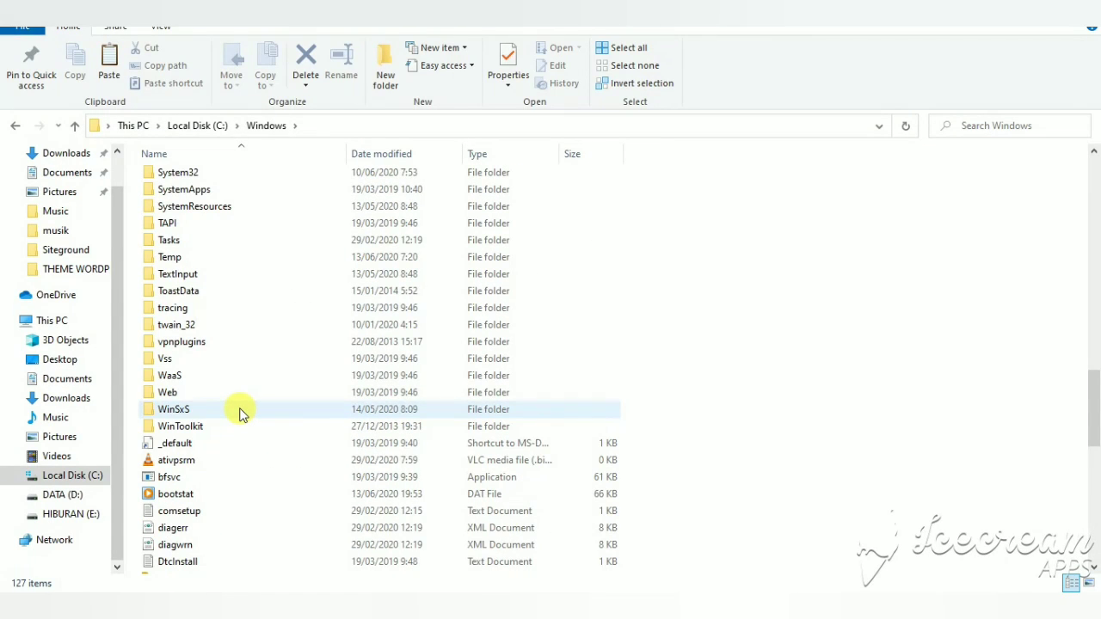
pyautogui.scroll(1, 240, 414)
pyautogui.scroll(2, 240, 414)
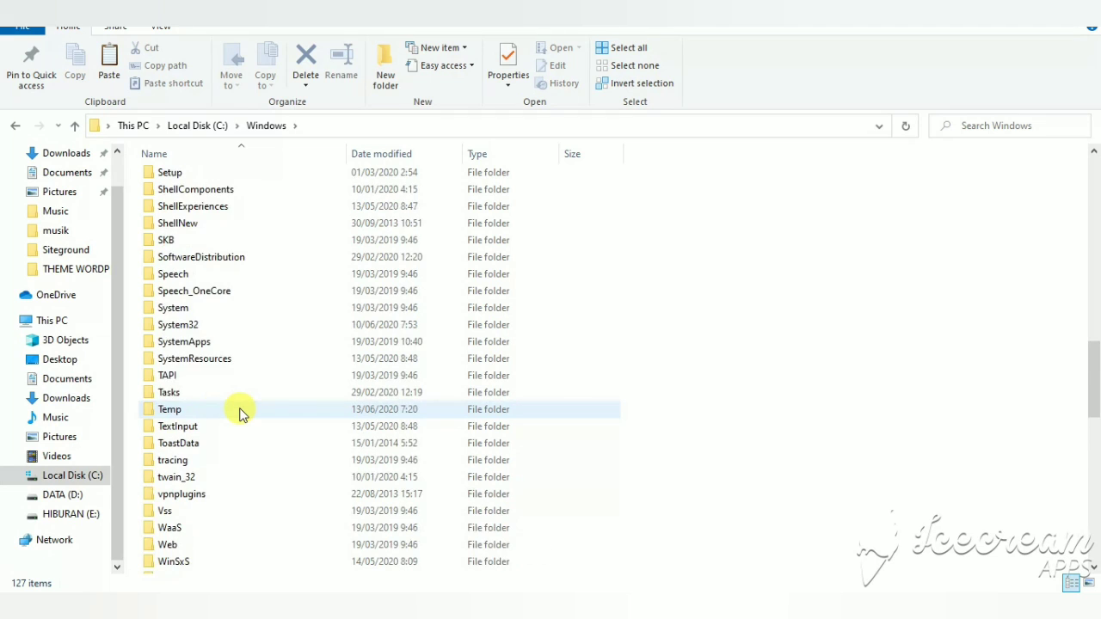
pyautogui.scroll(2, 240, 413)
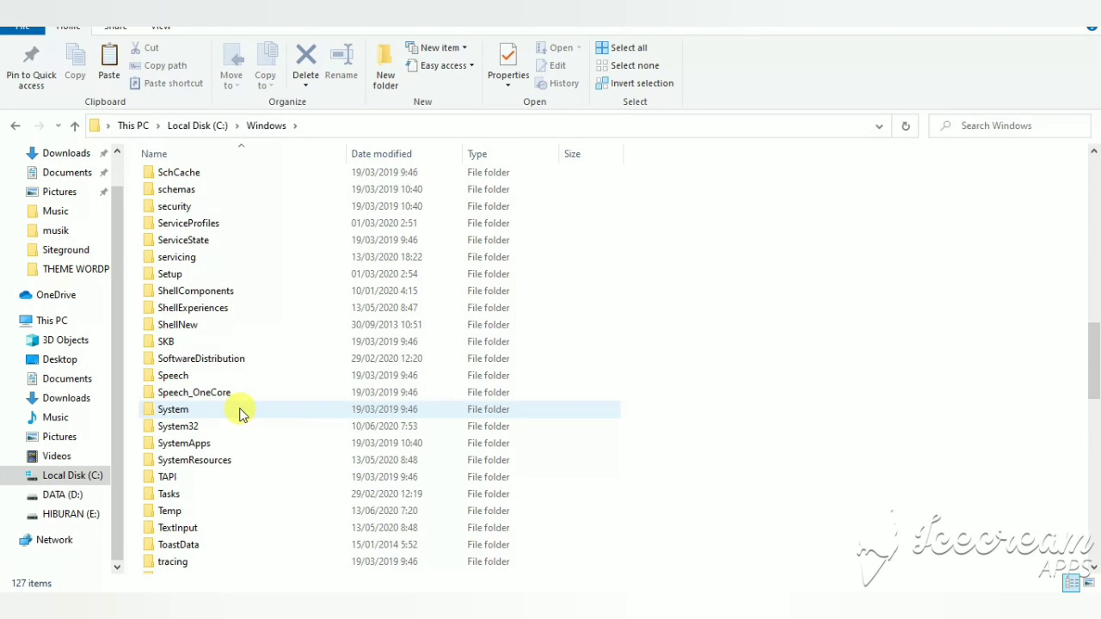
pyautogui.scroll(2, 240, 414)
pyautogui.scroll(2, 240, 413)
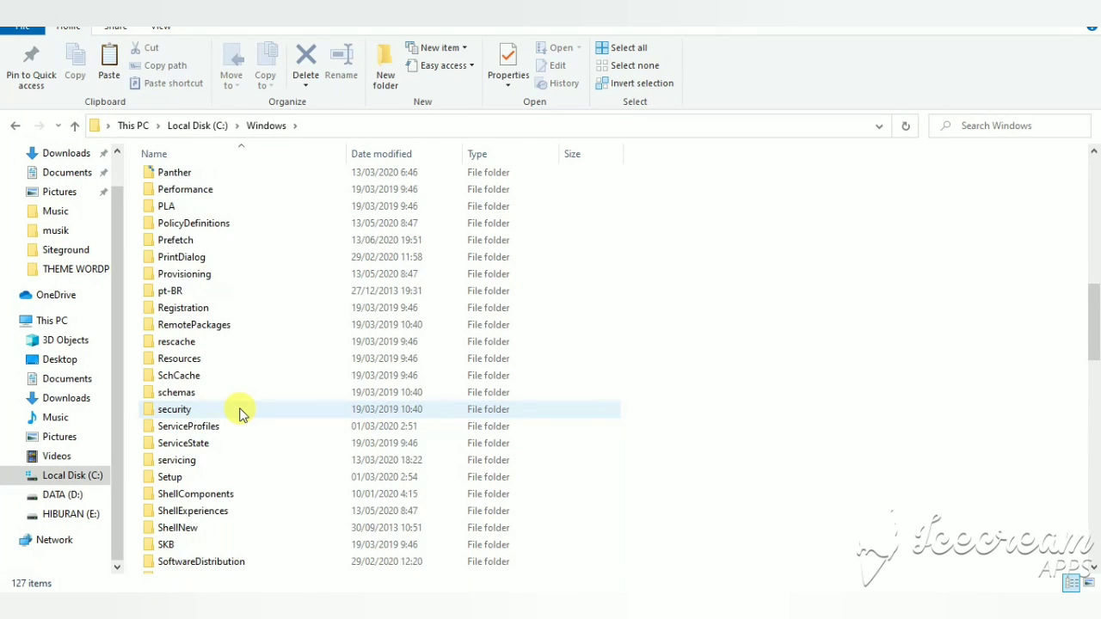
pyautogui.scroll(3, 240, 413)
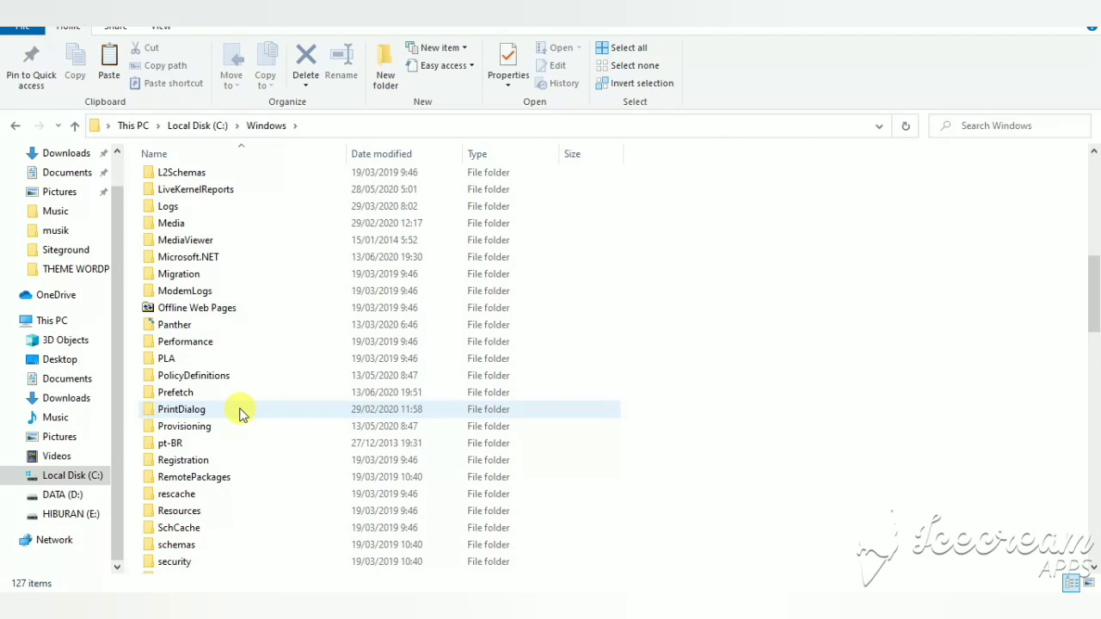
pyautogui.scroll(2, 240, 413)
pyautogui.scroll(2, 240, 413)
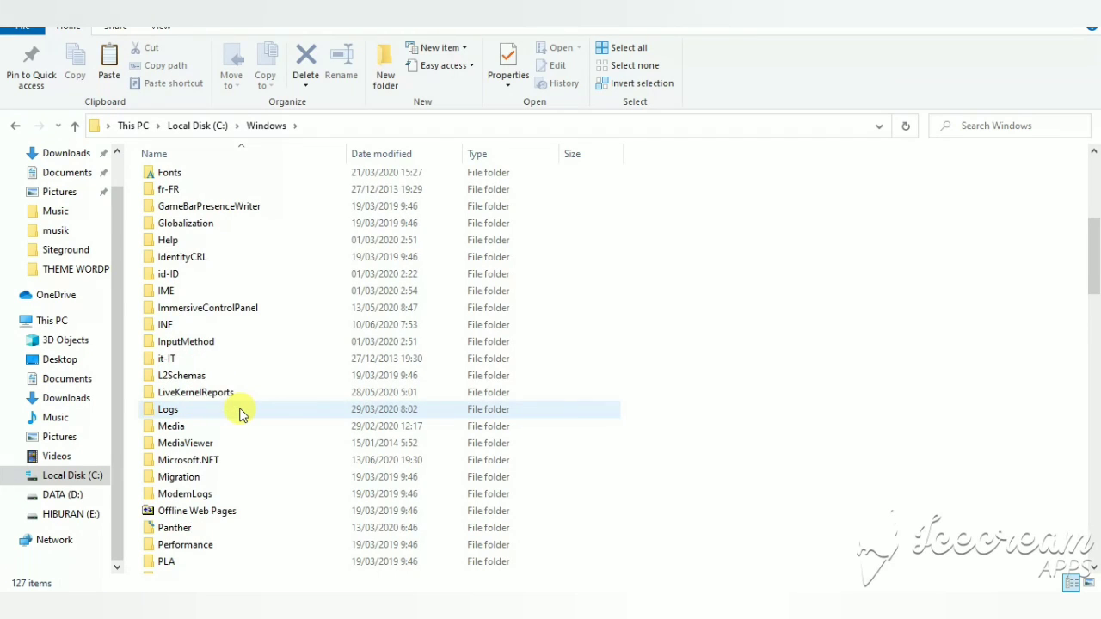
pyautogui.scroll(6, 240, 413)
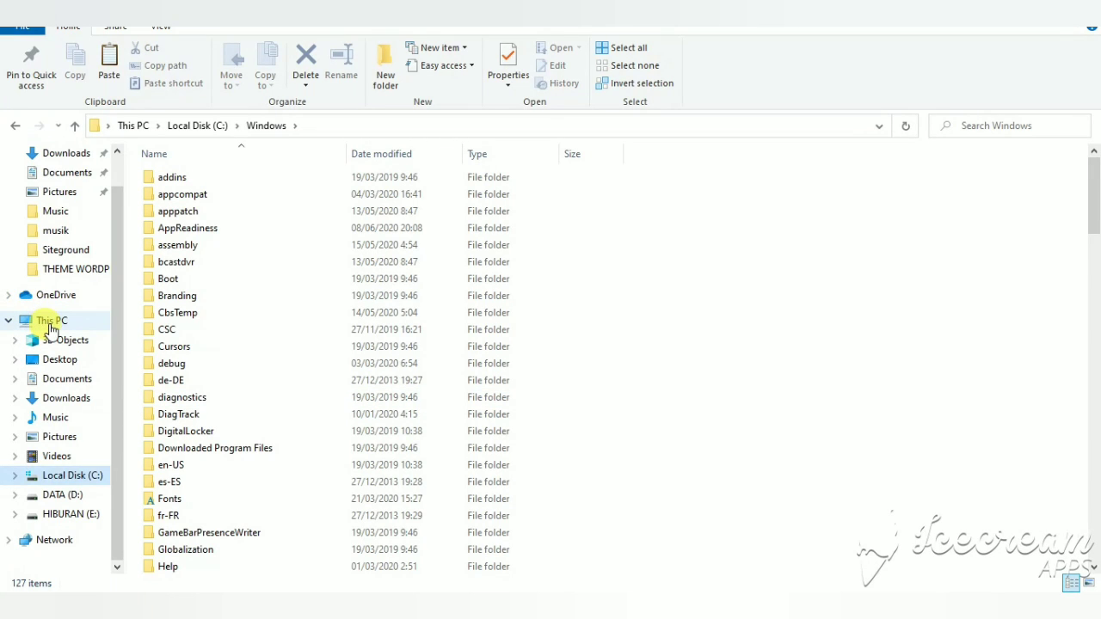
pyautogui.rightClick(50, 323)
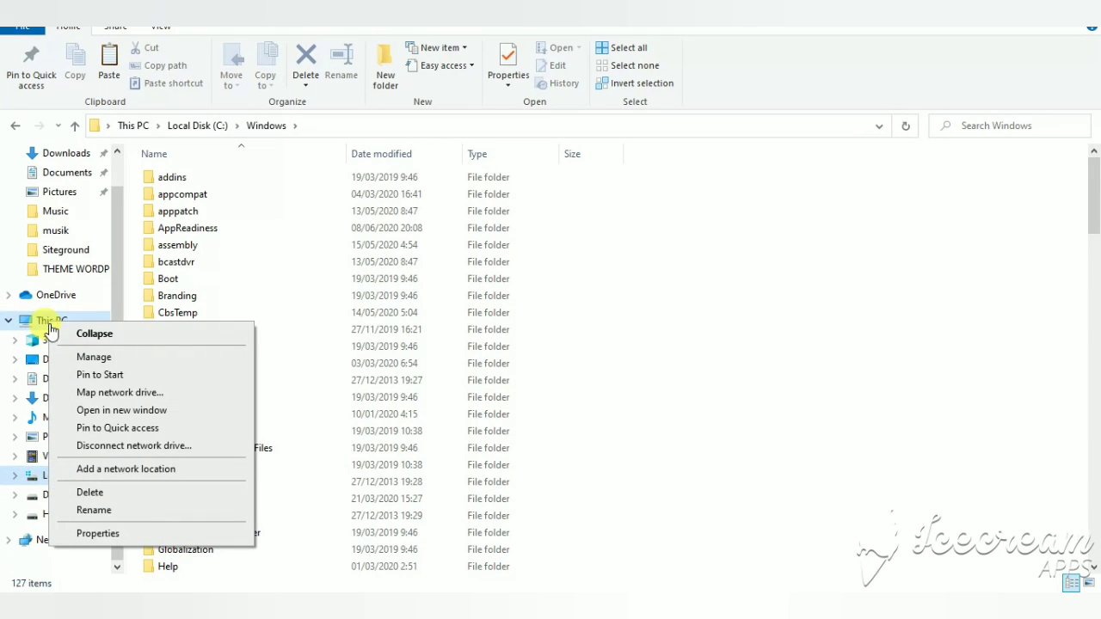
pyautogui.click(93, 357)
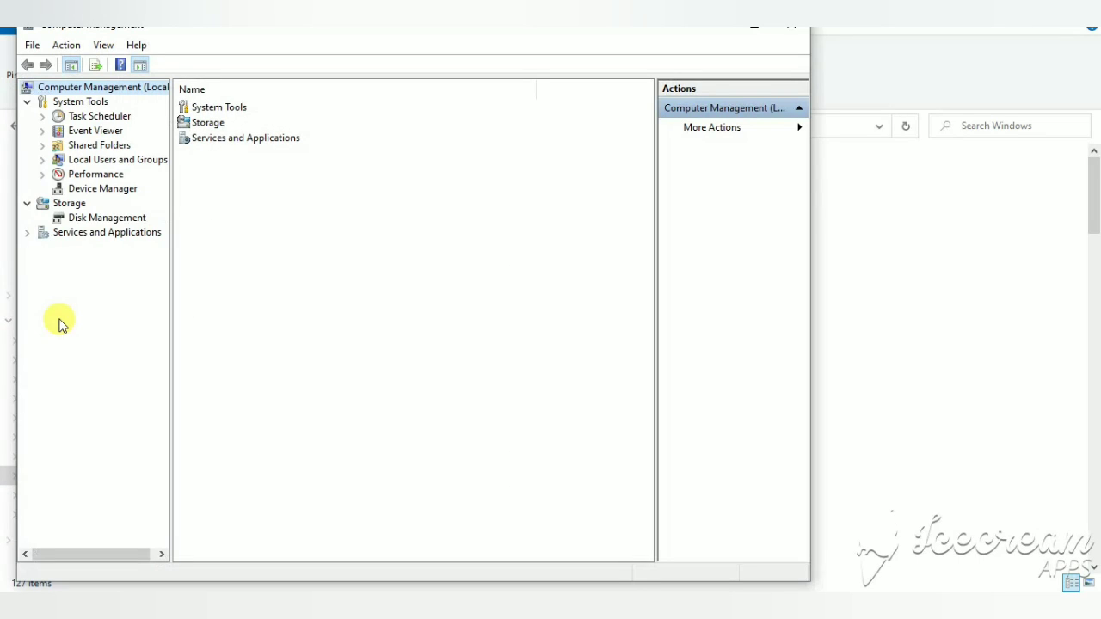
pyautogui.click(33, 45)
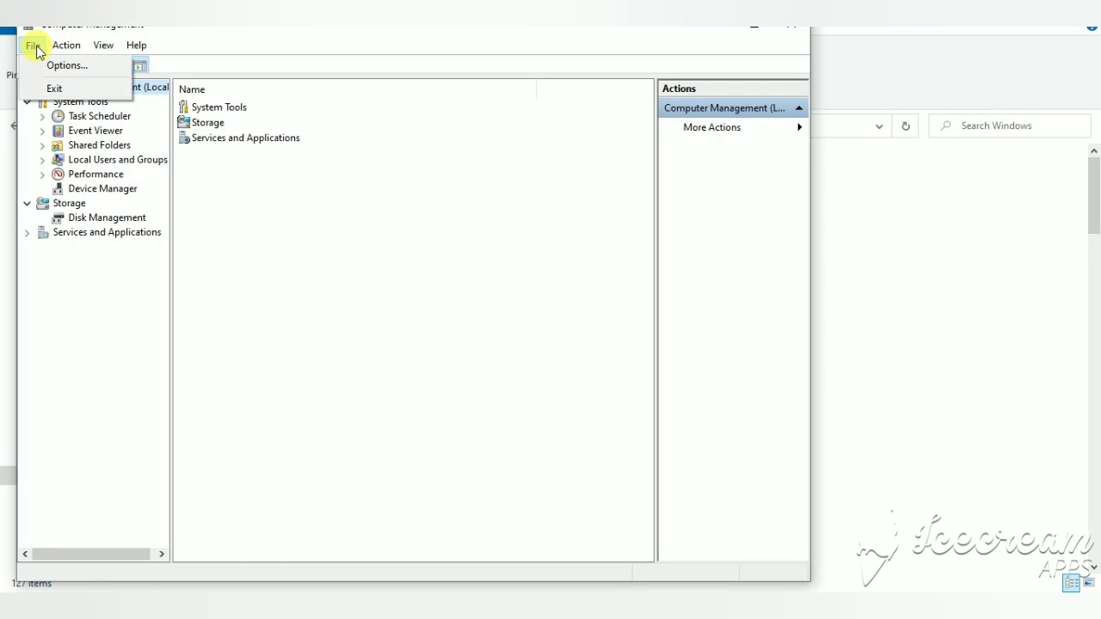
pyautogui.press('Escape')
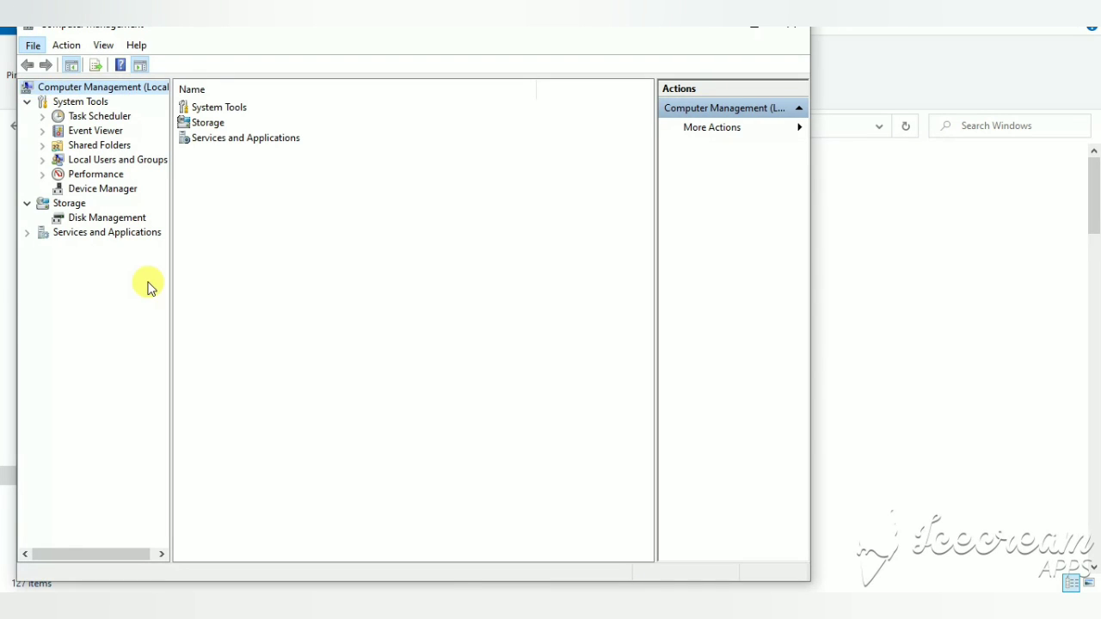
pyautogui.hotkey('alt', 'F4')
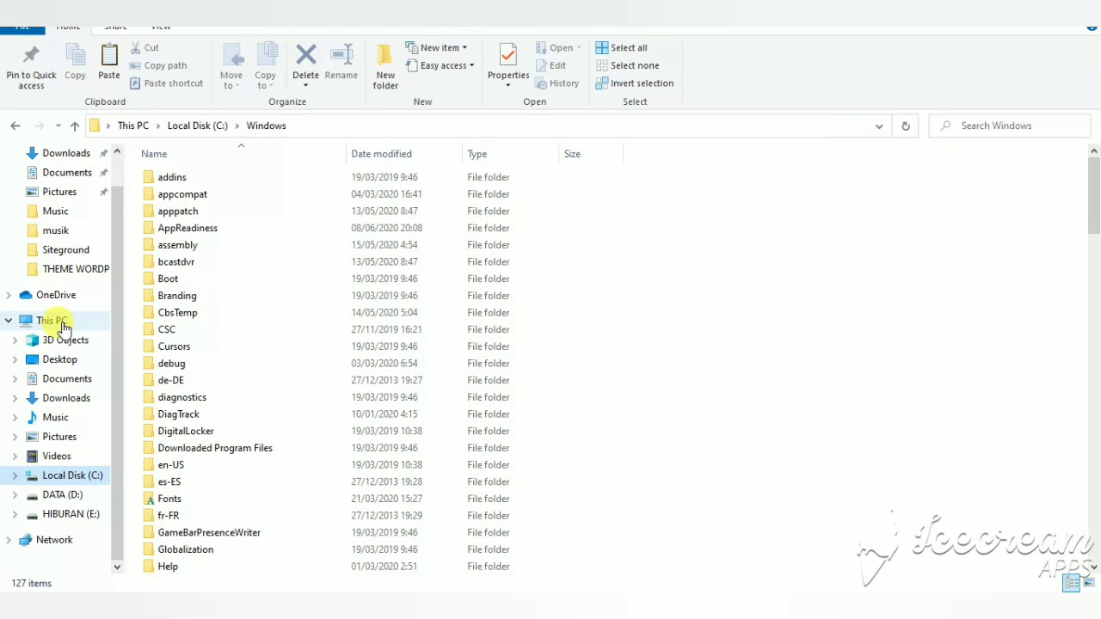
pyautogui.rightClick(63, 325)
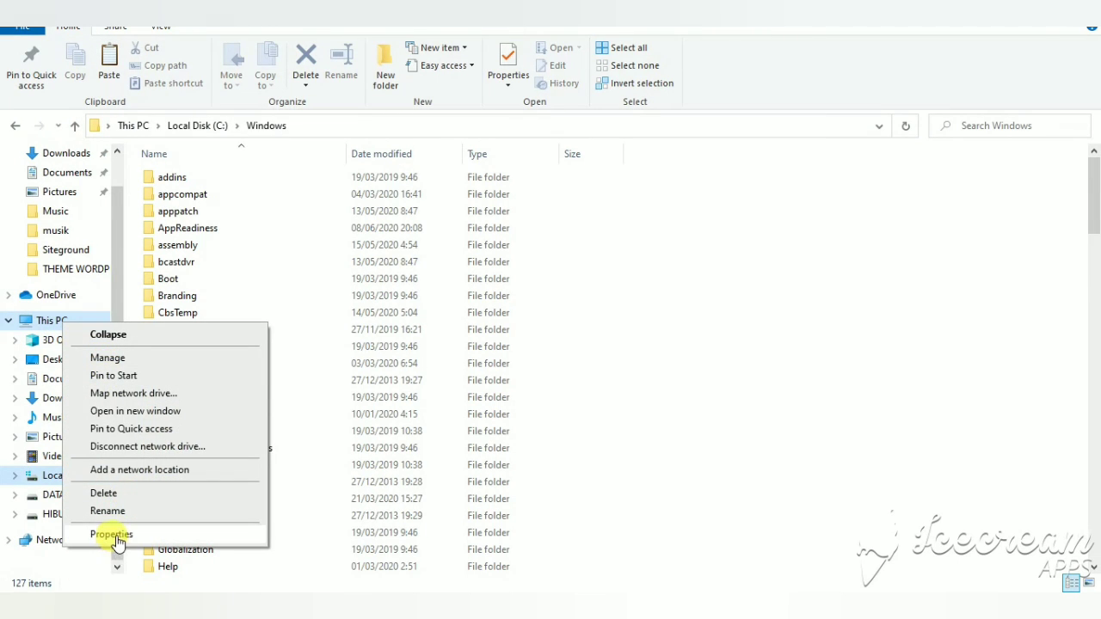
pyautogui.press('Escape')
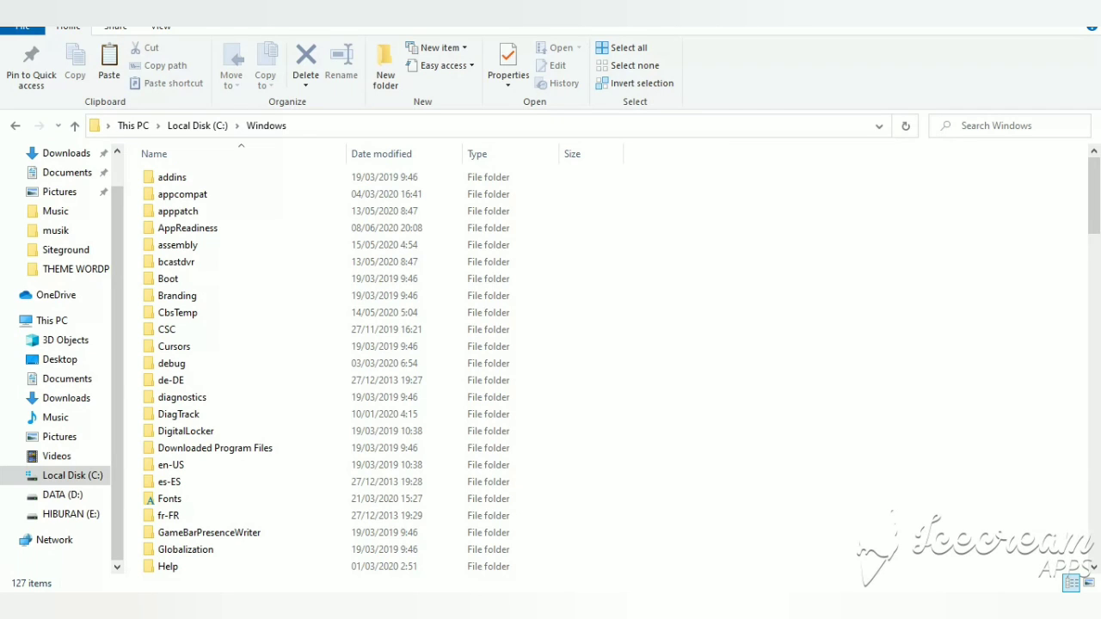
# Try to open Control Panel through a Windows search for "uni"
pyautogui.press('super+s')
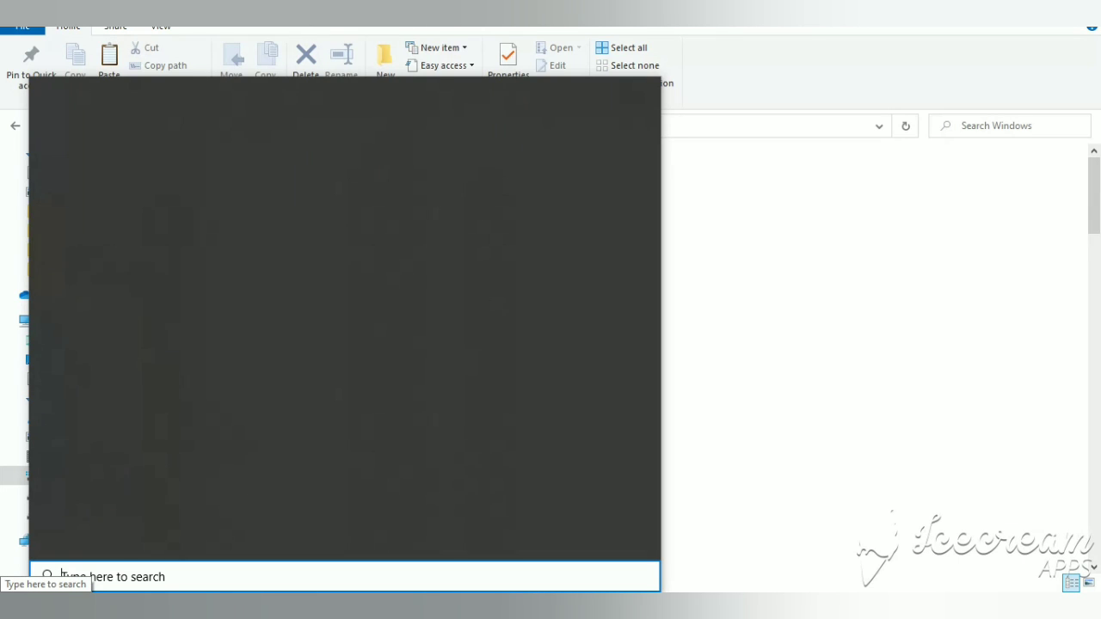
pyautogui.write('se')
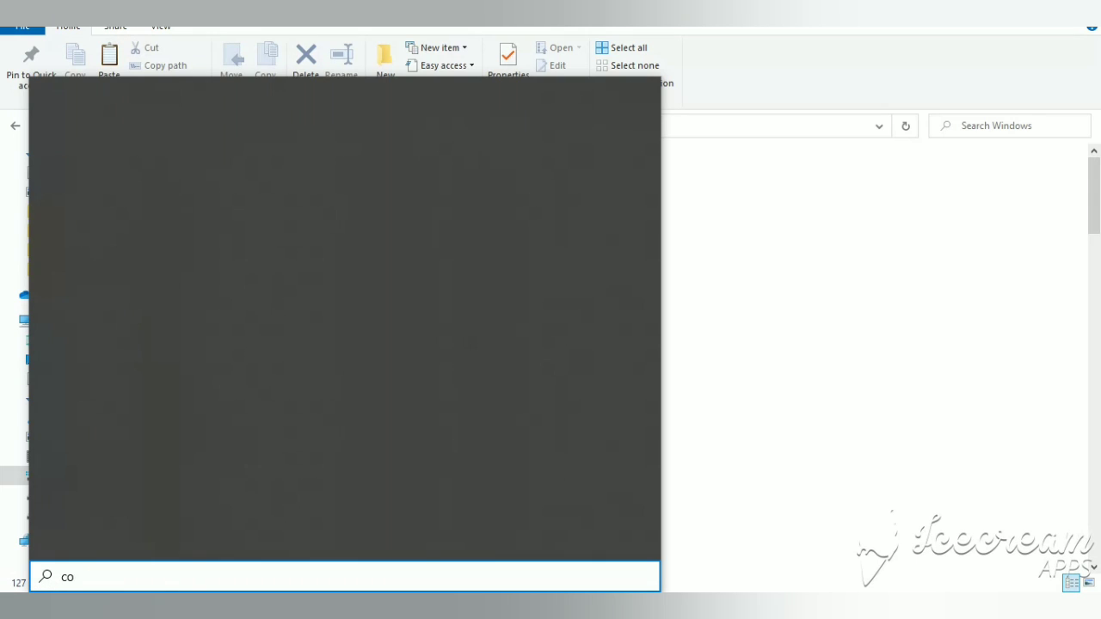
pyautogui.press('BackSpace')
pyautogui.press('BackSpace')
pyautogui.write('u')
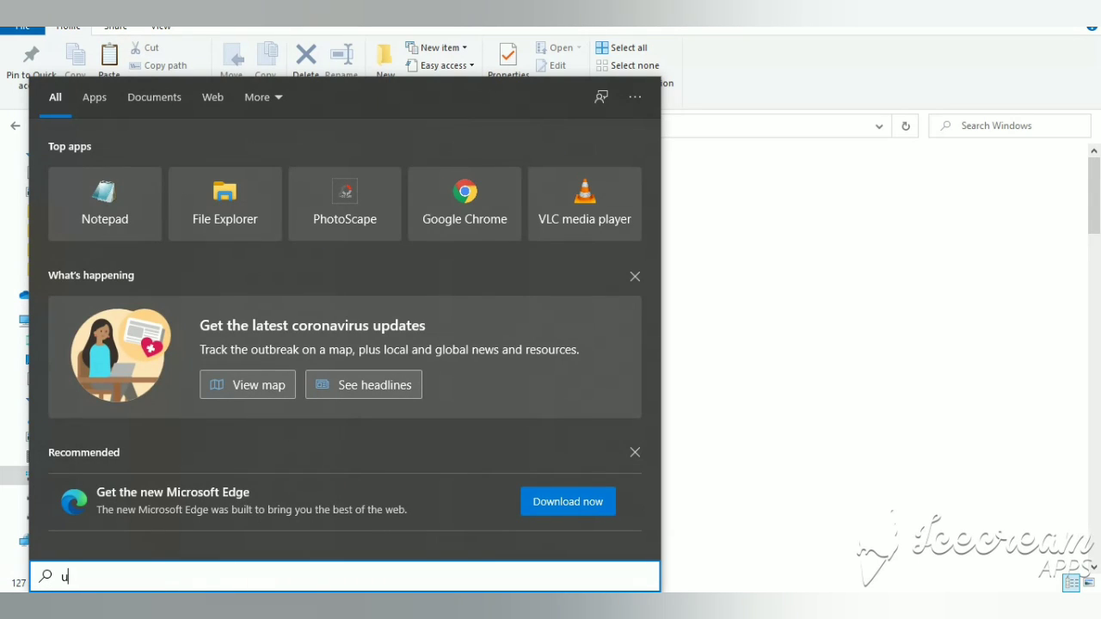
pyautogui.write('n')
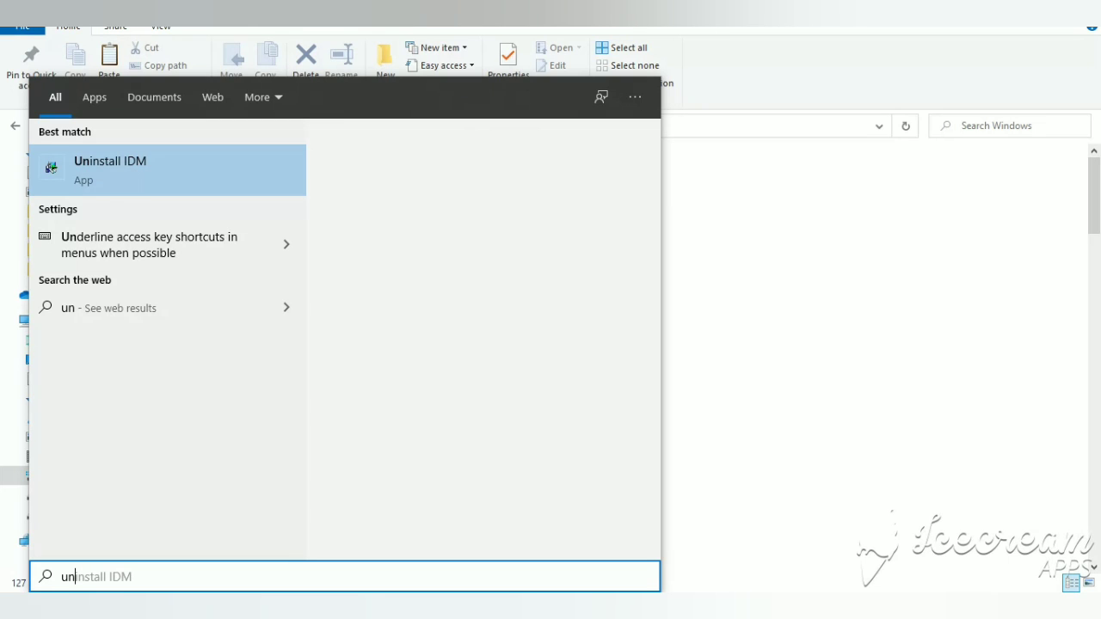
pyautogui.write('i')
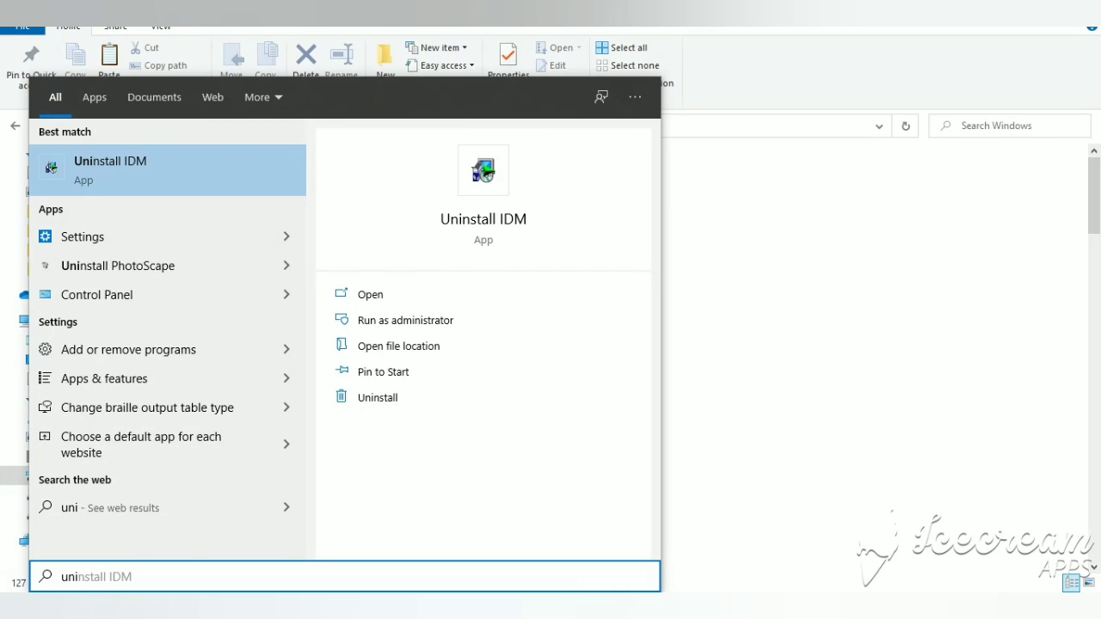
pyautogui.click(129, 296)
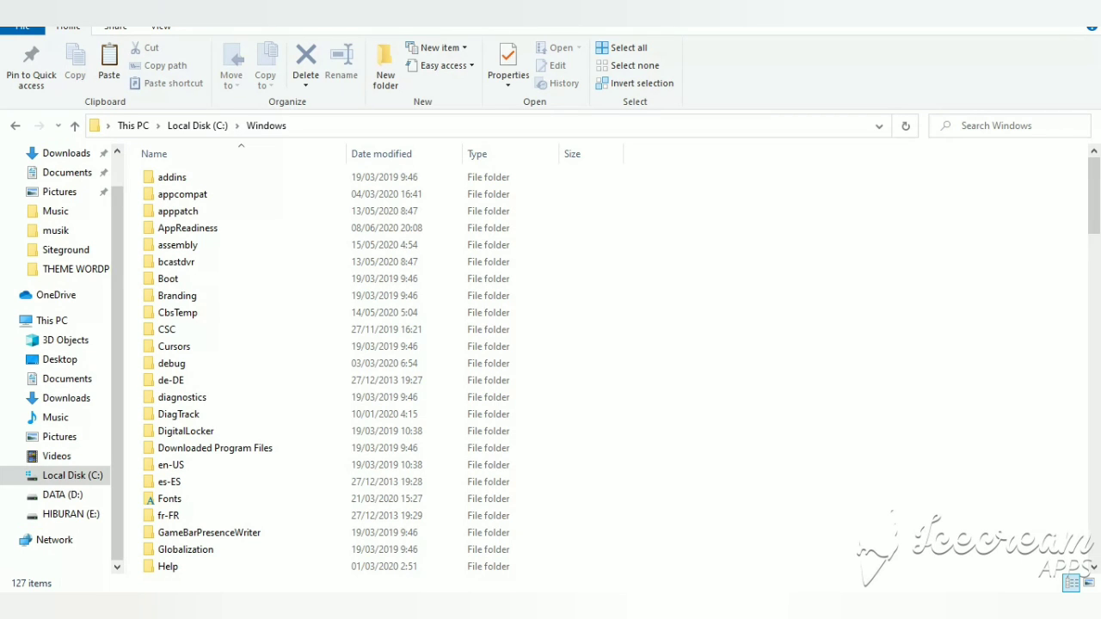
# Open Control Panel from the installed apps and go to its Uninstall a program list
pyautogui.press('super')
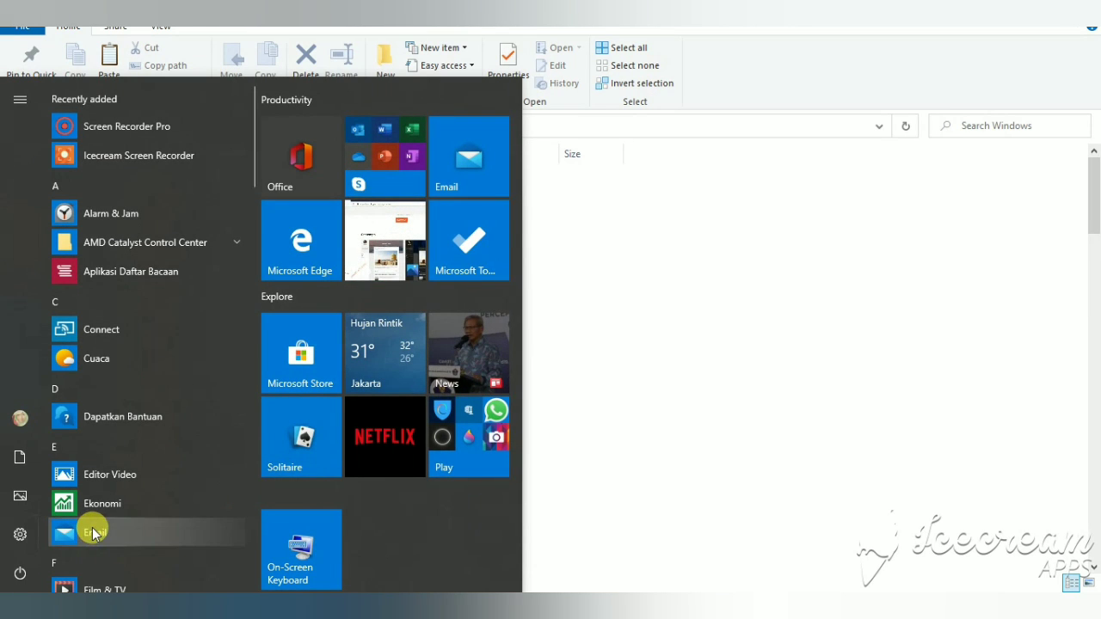
pyautogui.scroll(-2, 95, 538)
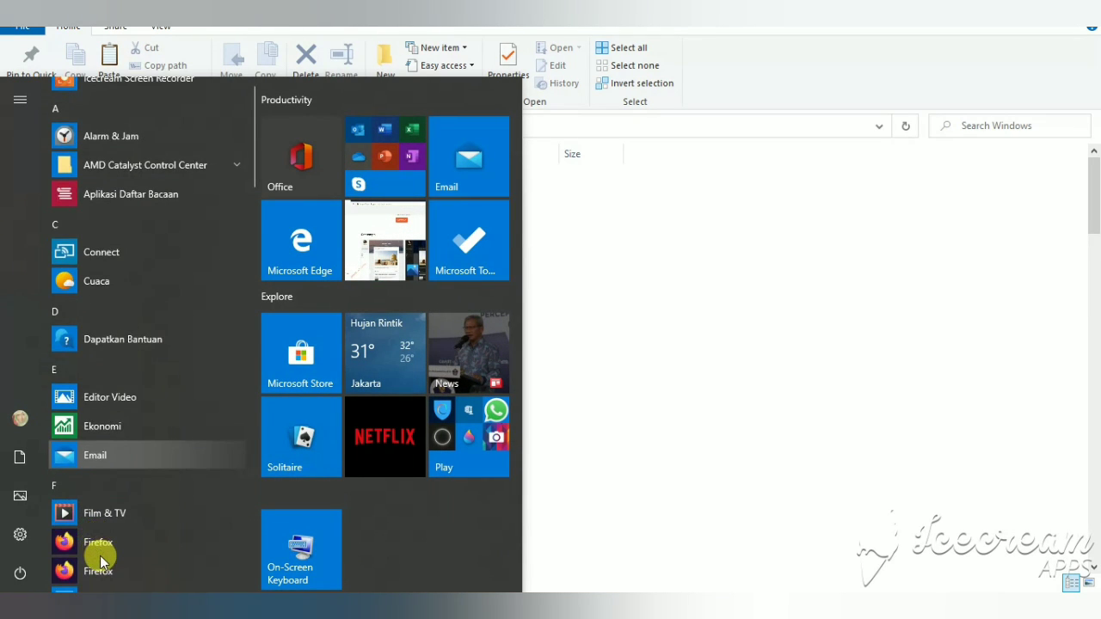
pyautogui.scroll(-5, 100, 561)
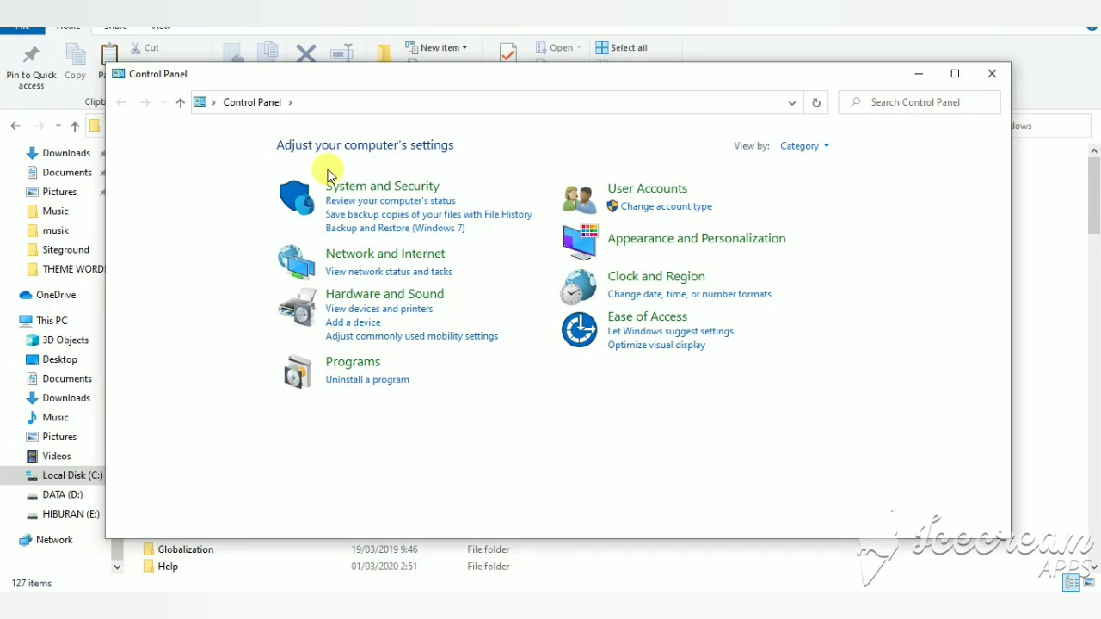
pyautogui.click(392, 381)
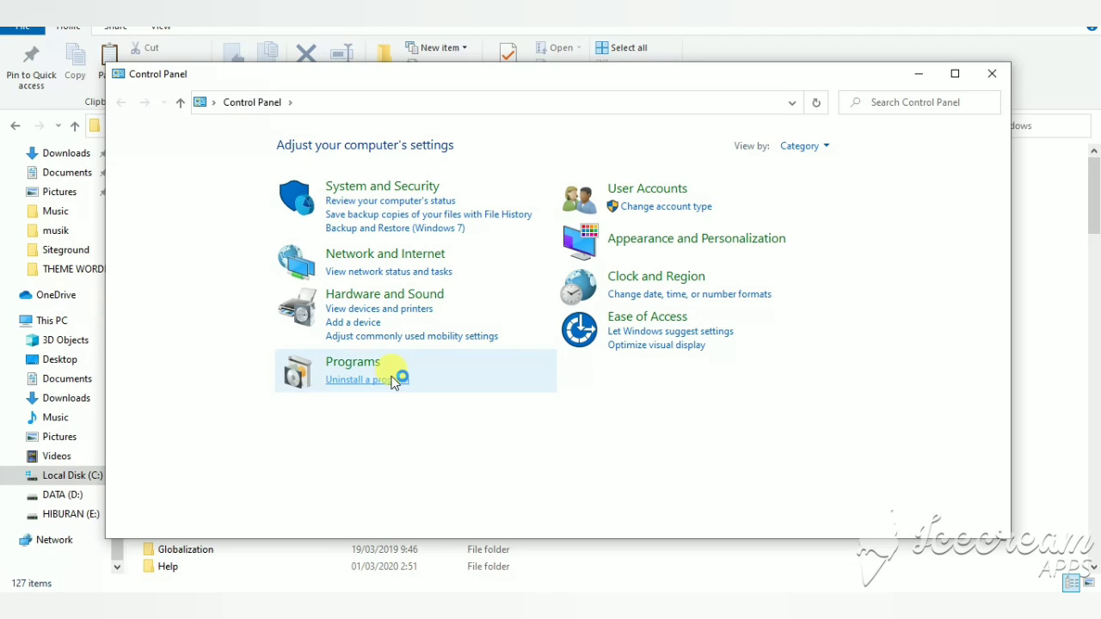